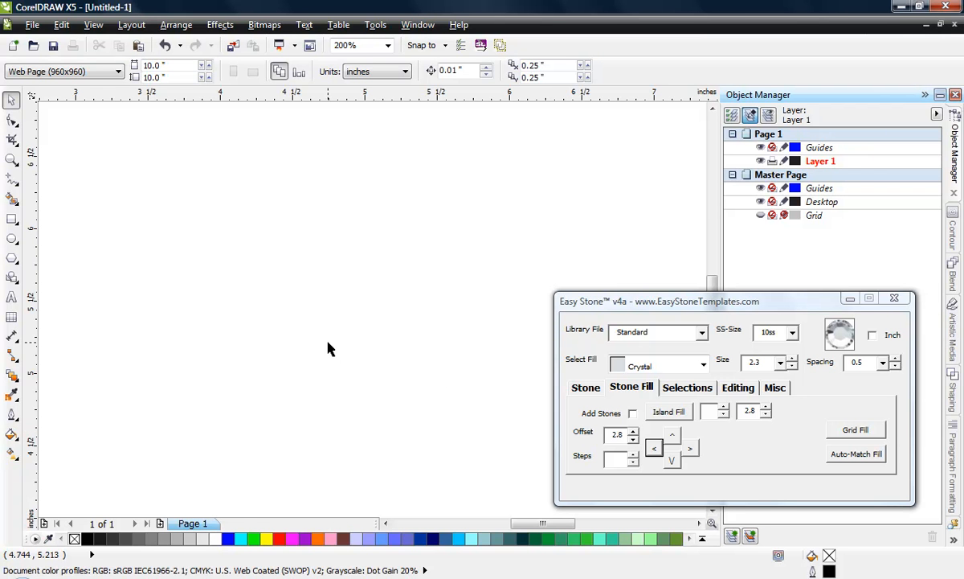
# Step: Draw an ellipse about 2.41 by 1.68 inches on the page and set the stone size to 3.2
pyautogui.click(12, 238)
pyautogui.moveTo(153, 182); pyautogui.dragTo(501, 427)
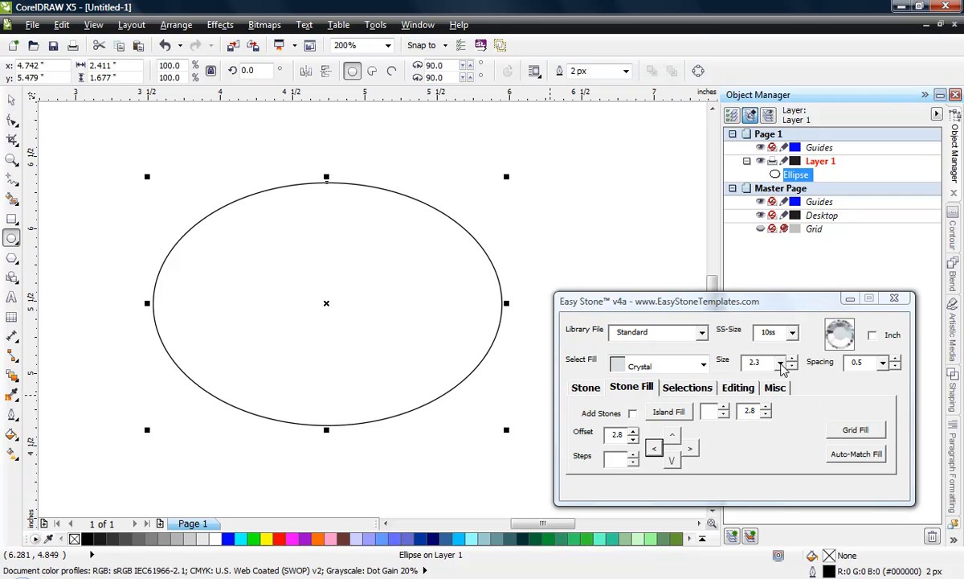
pyautogui.click(780, 364)
pyautogui.click(748, 402)
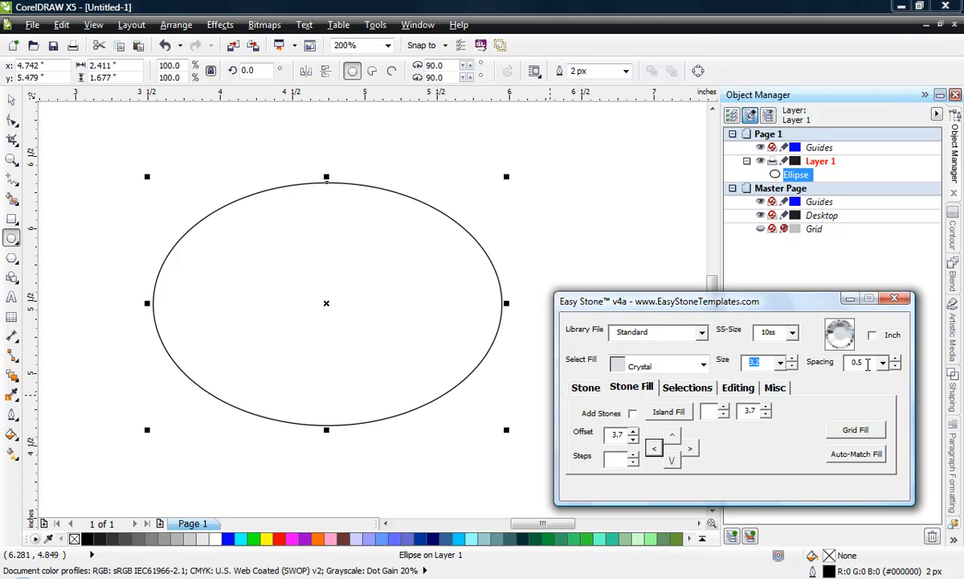
# Step: Switch the stone size to 2.3 and back to 3.2 to compare the resulting fill offsets
pyautogui.click(767, 408)
pyautogui.click(767, 407)
pyautogui.click(766, 407)
pyautogui.click(741, 408)
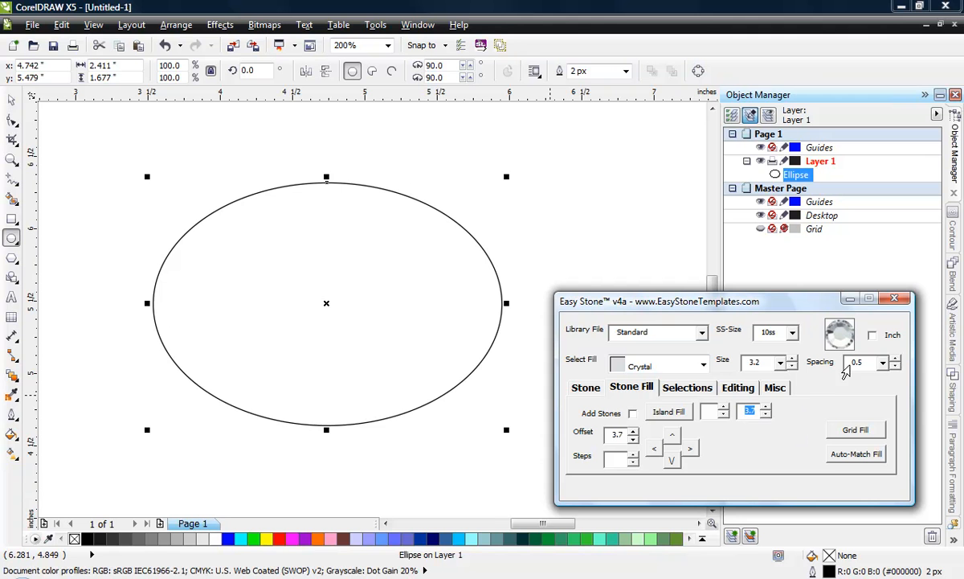
pyautogui.click(780, 362)
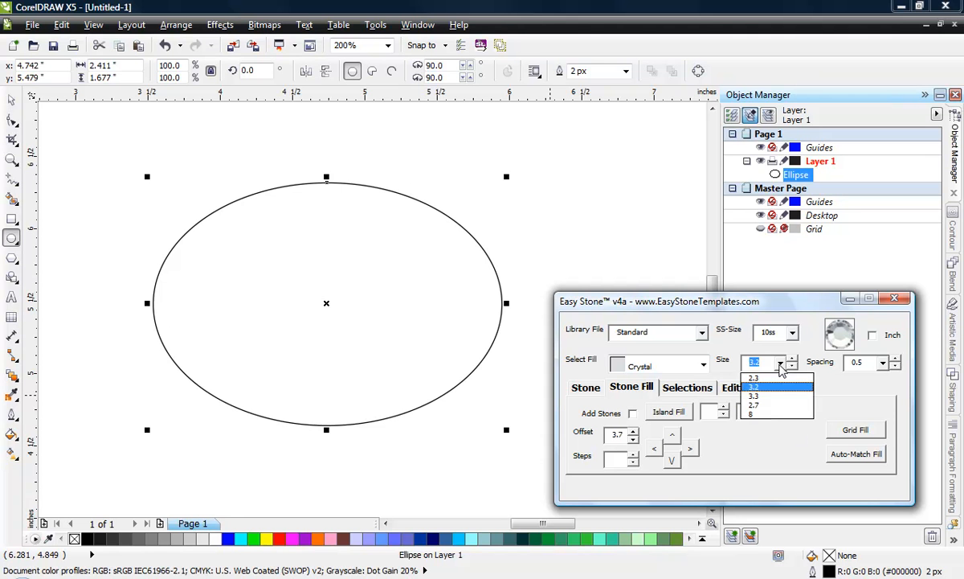
pyautogui.click(727, 383)
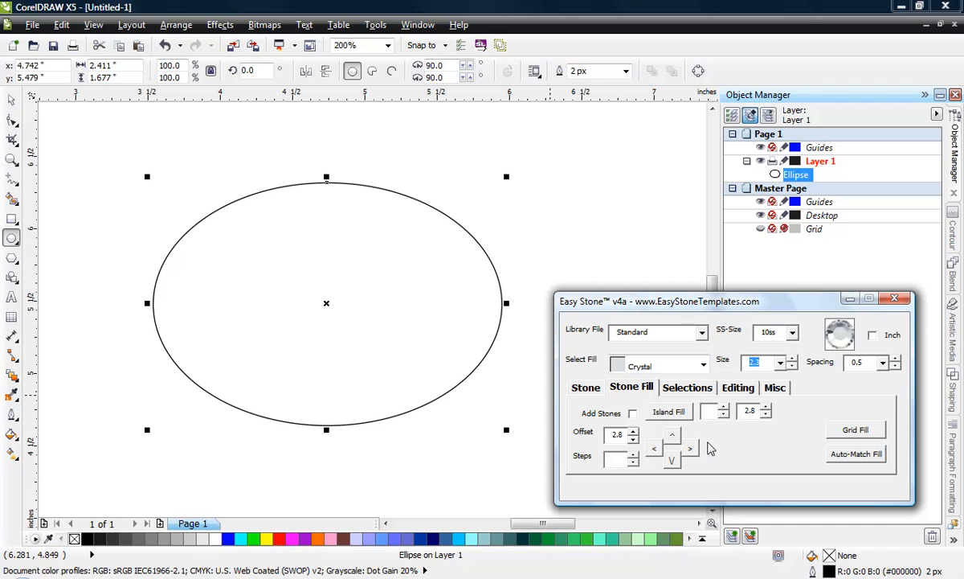
pyautogui.click(781, 363)
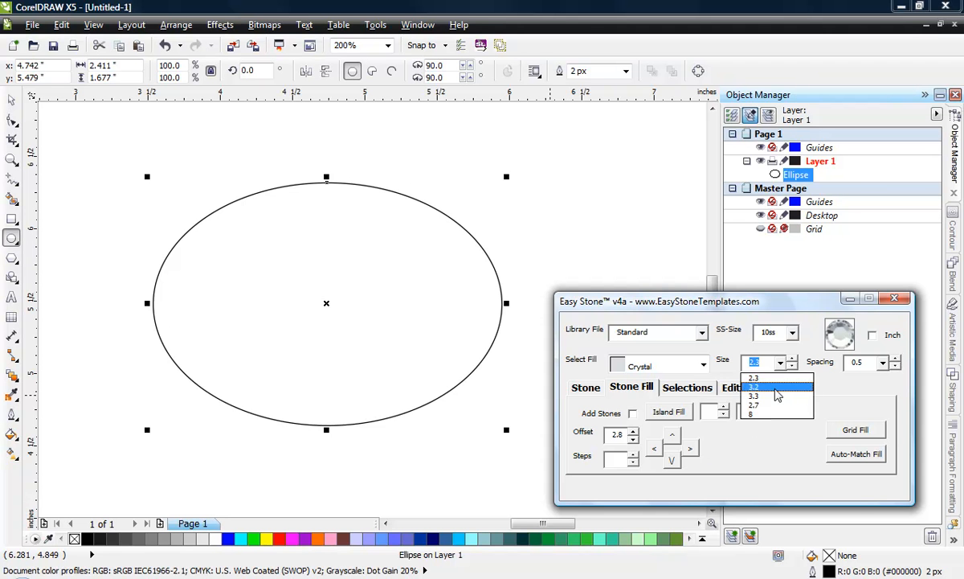
pyautogui.click(723, 389)
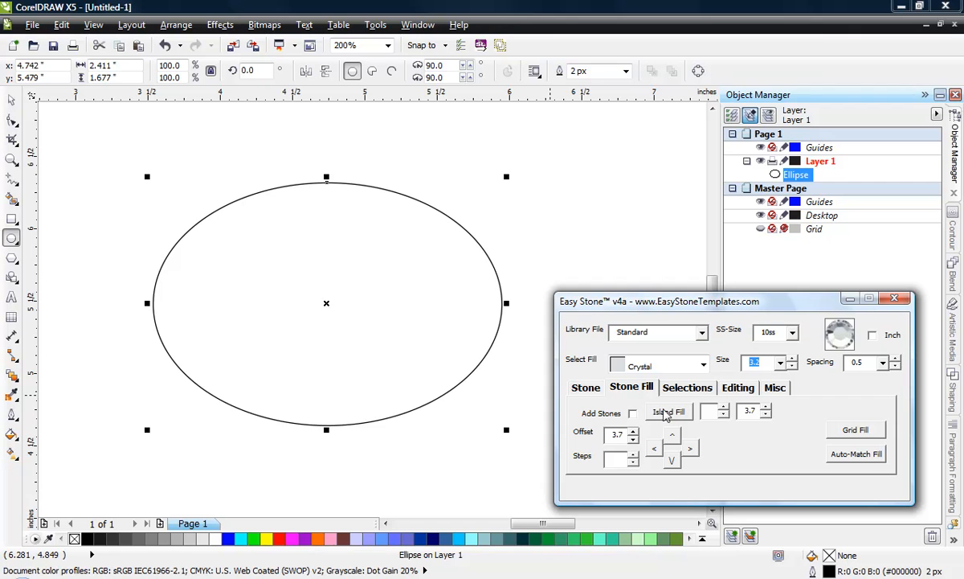
# Step: Island-fill the ellipse with added Crystal stones at a 3.7 offset, inspect the stone spacing up close, and undo the fill
pyautogui.click(633, 414)
pyautogui.click(677, 413)
pyautogui.click(530, 231)
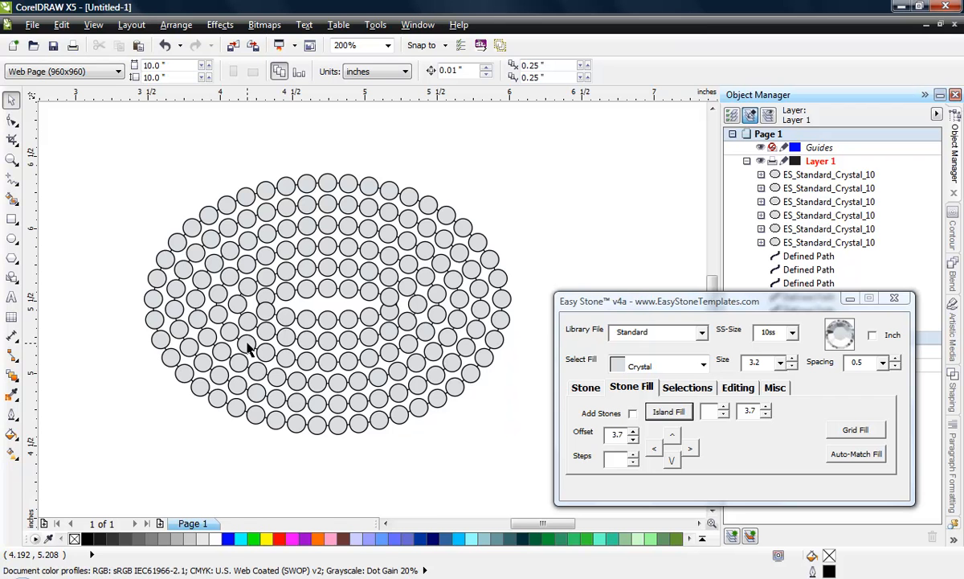
pyautogui.scroll(2, 229, 406)
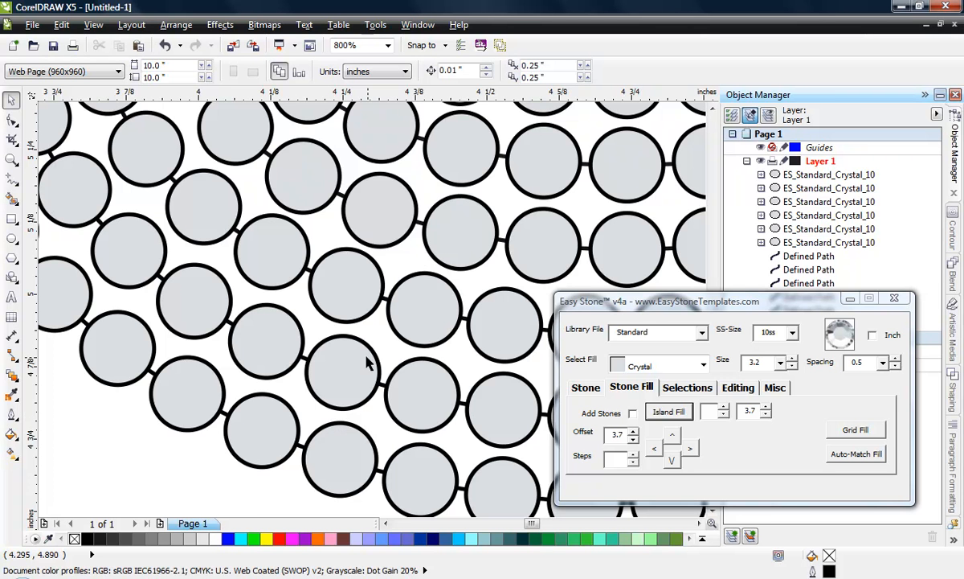
pyautogui.scroll(-3, 294, 394)
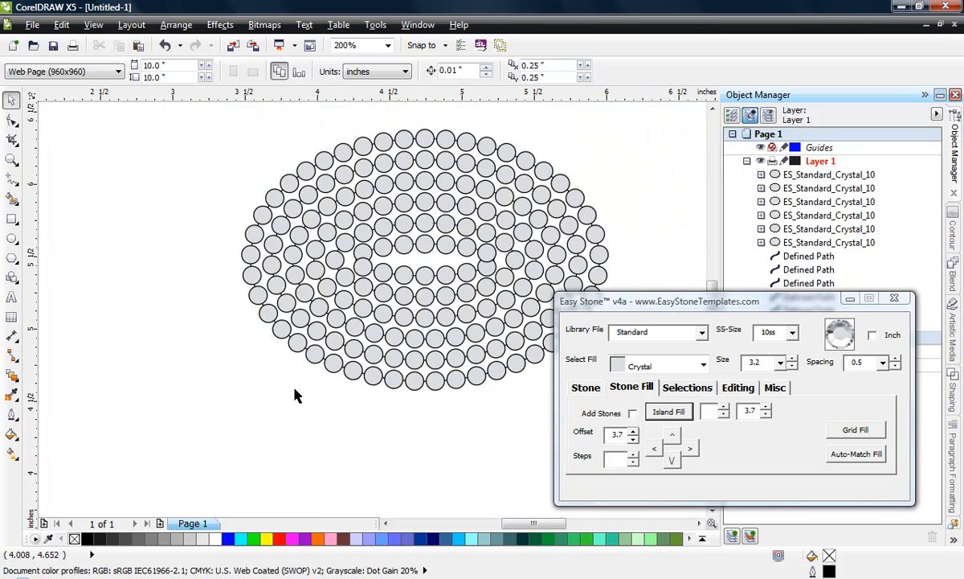
pyautogui.hotkey('ctrl', 'z')
# Step: Try an island fill with added stones on the ellipse at an island offset of 6, and undo it
pyautogui.doubleClick(747, 411)
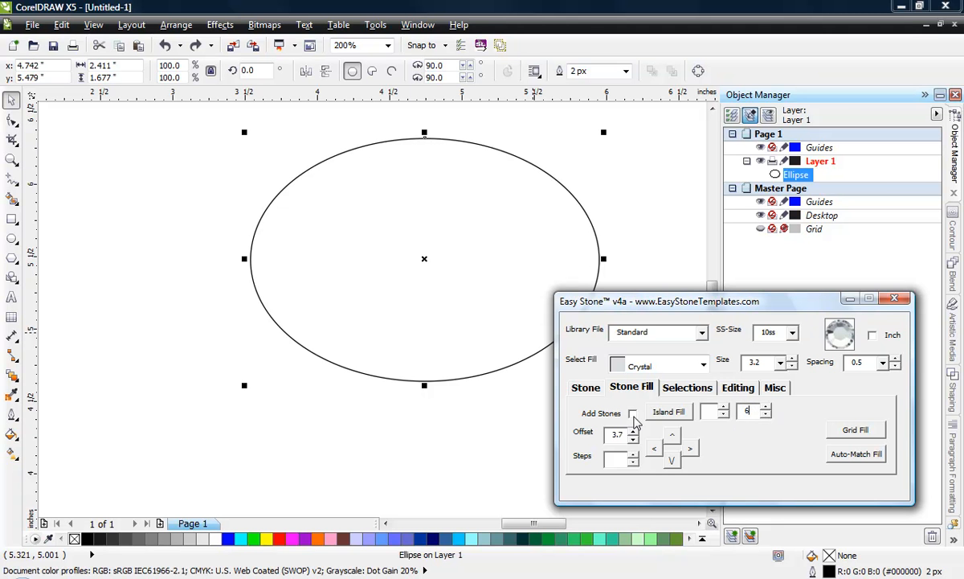
pyautogui.click(633, 414)
pyautogui.click(673, 416)
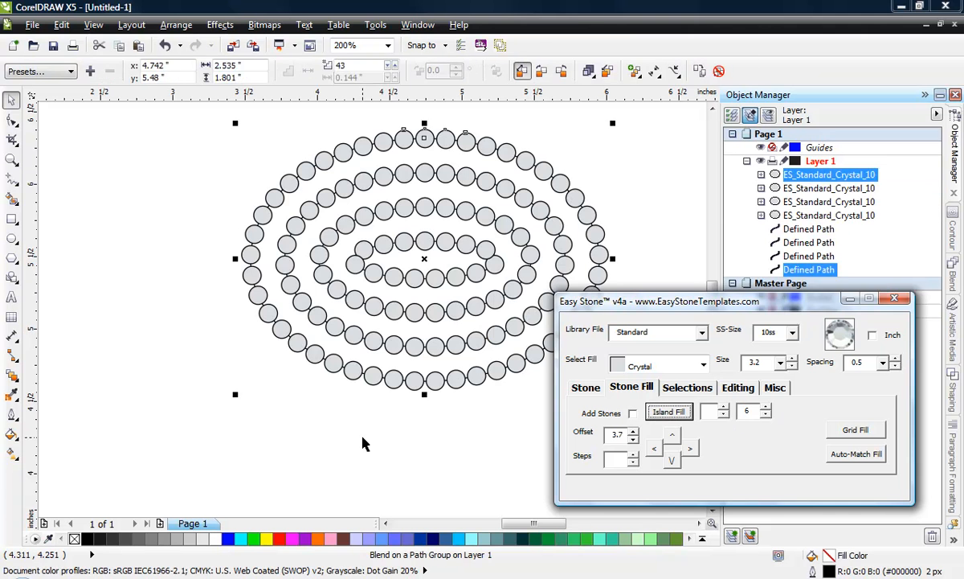
pyautogui.click(363, 441)
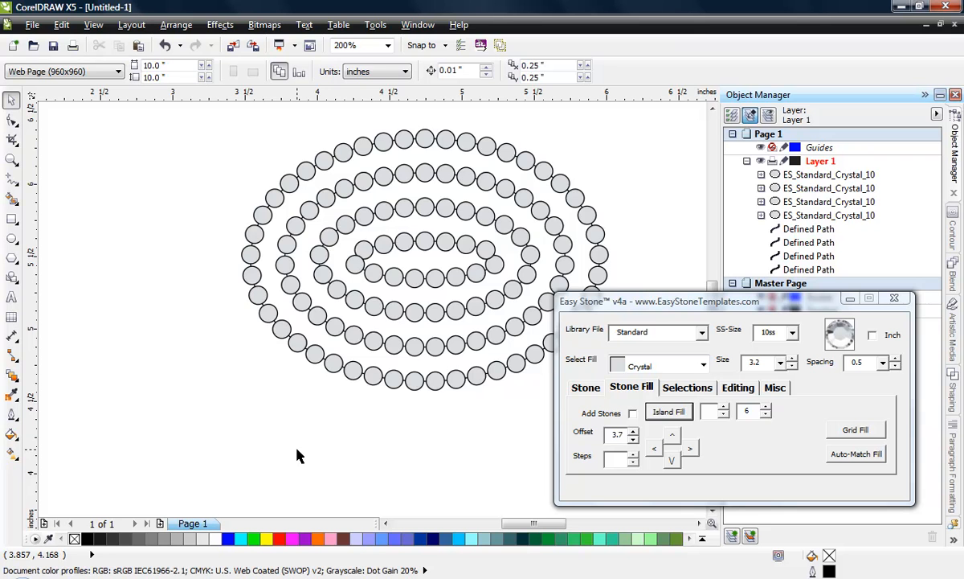
pyautogui.hotkey('ctrl', 'z')
# Step: Reselect the ellipse and reset the island offset to 3.7 by switching the stone size to 3.3 and back to 3.2
pyautogui.click(270, 398)
pyautogui.click(359, 304)
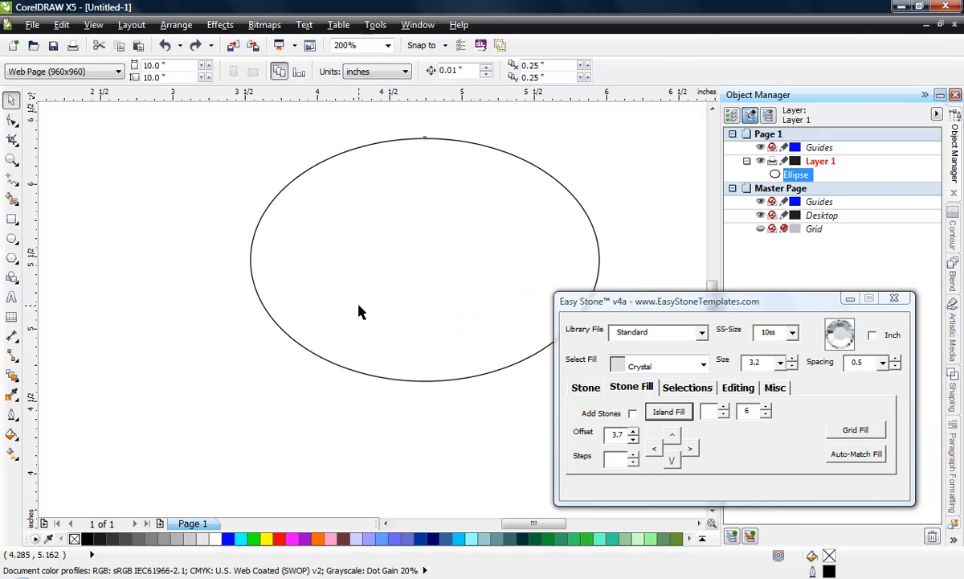
pyautogui.click(760, 362)
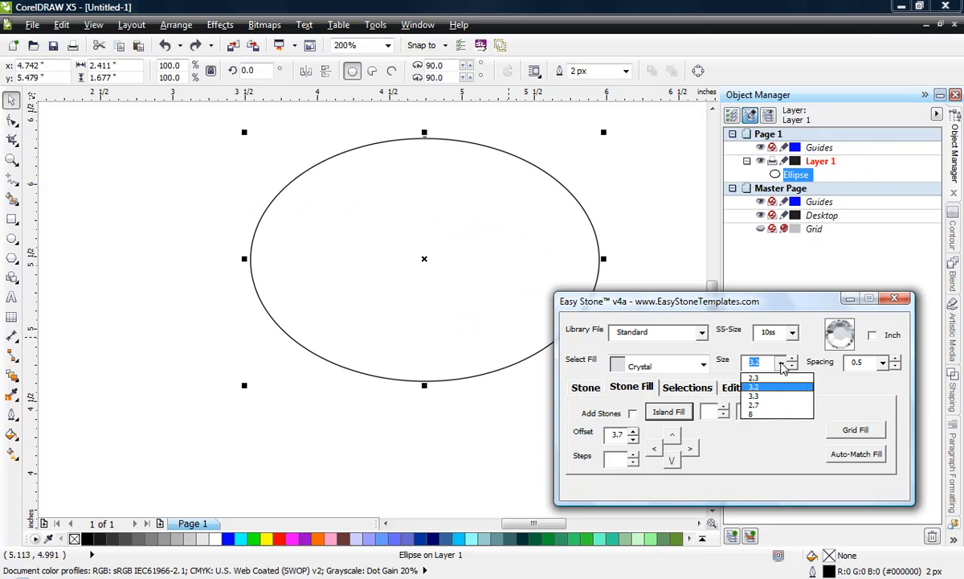
pyautogui.click(765, 388)
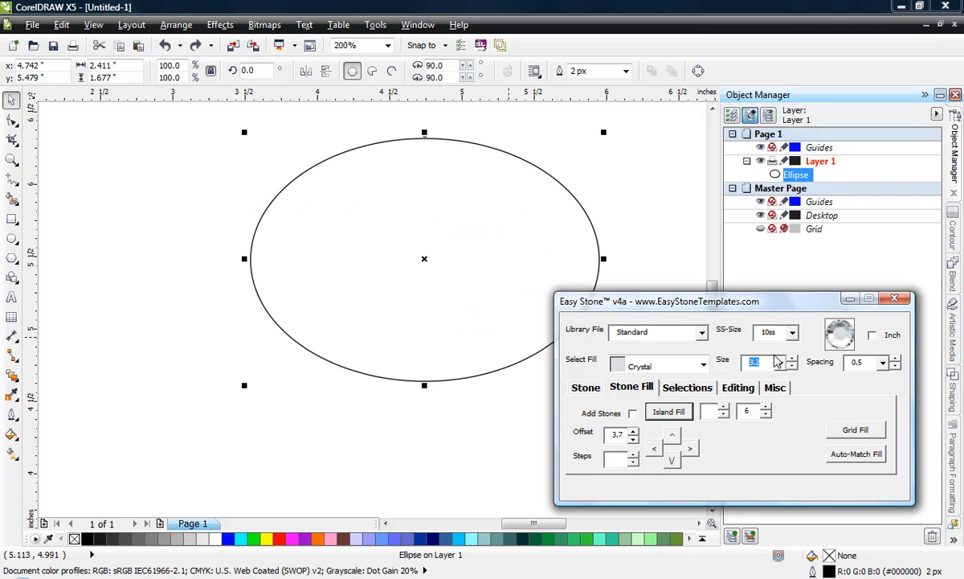
pyautogui.click(775, 361)
pyautogui.click(765, 396)
pyautogui.click(775, 362)
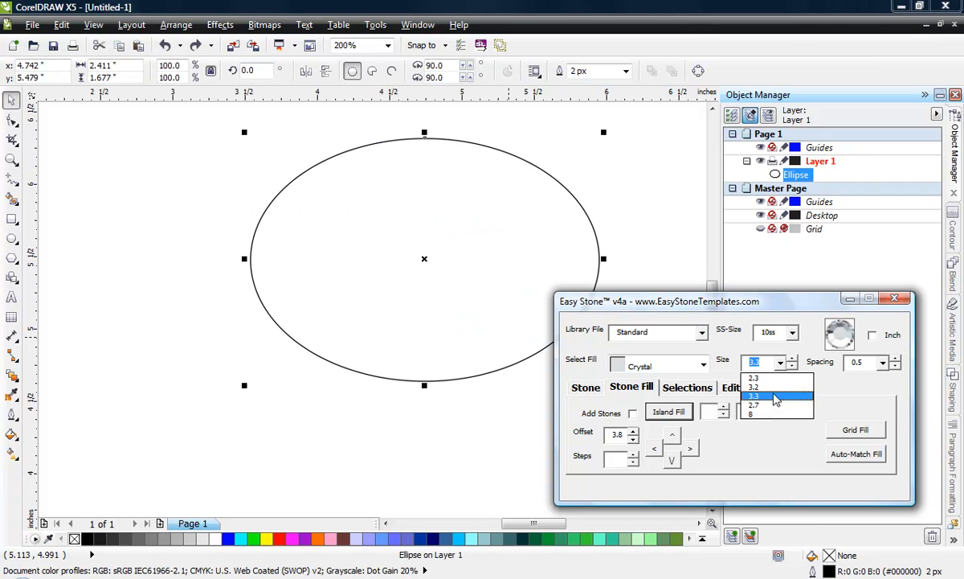
pyautogui.click(770, 386)
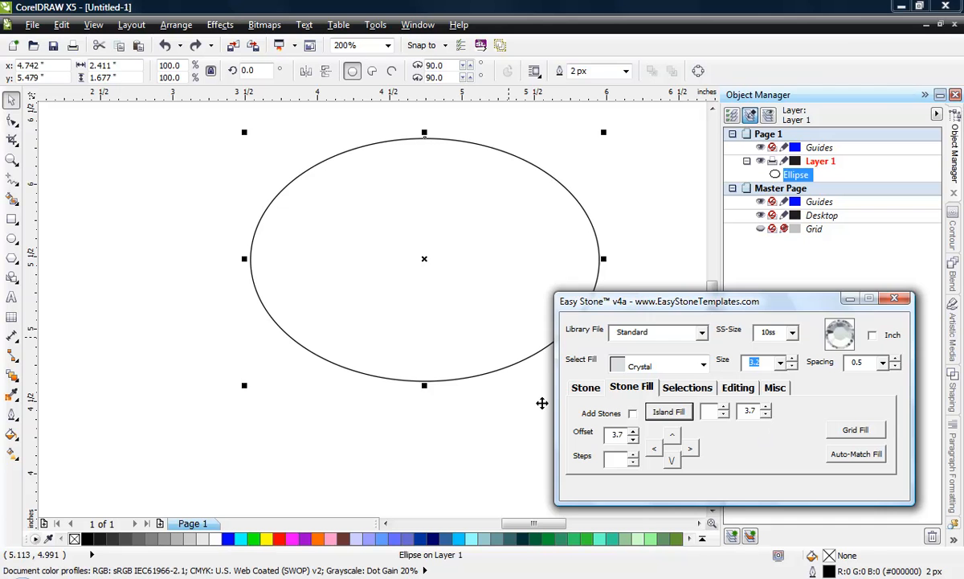
# Step: Move the ellipse to the left, enlarge it to about 2.68 by 1.87 inches, and set the island fill count to 3
pyautogui.moveTo(383, 306); pyautogui.dragTo(257, 324)
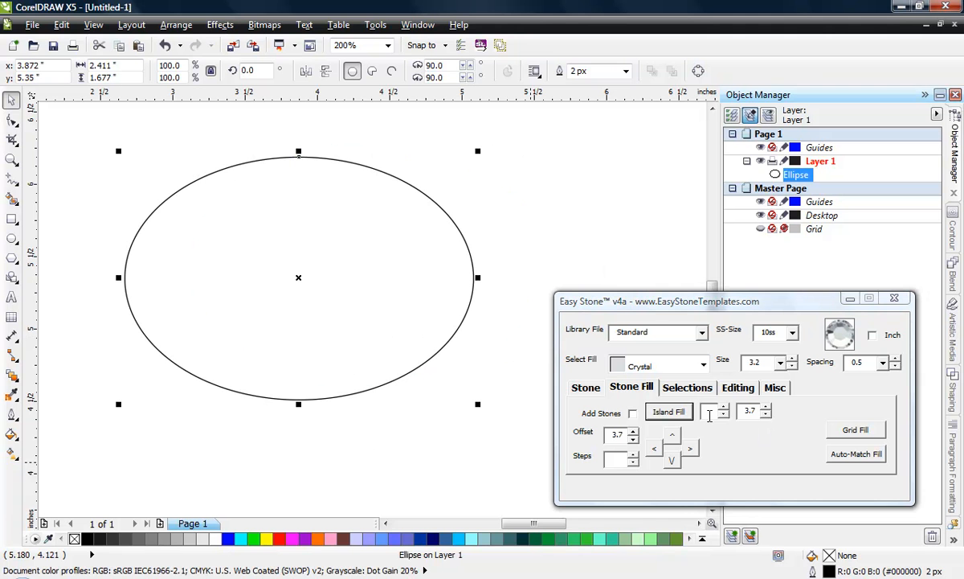
pyautogui.click(724, 408)
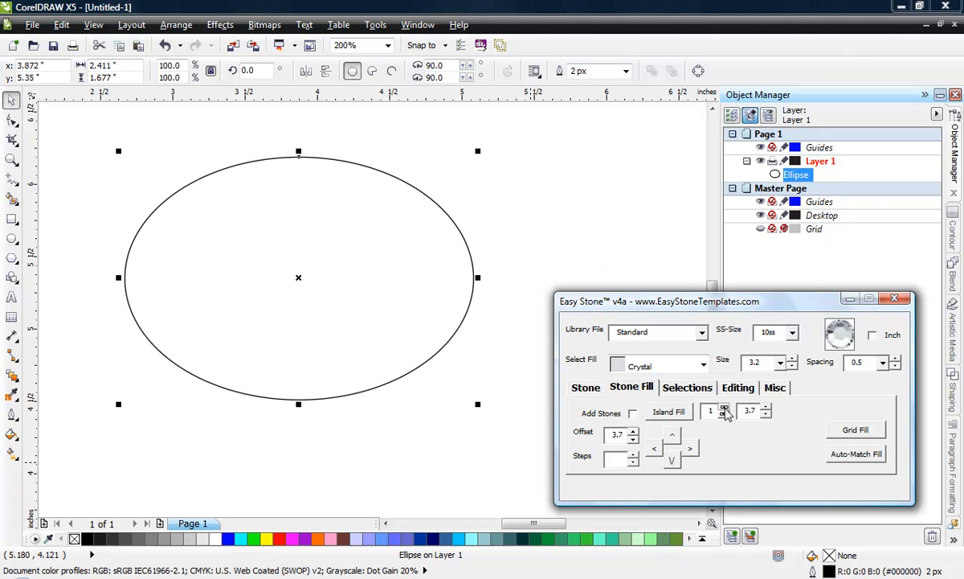
pyautogui.click(724, 408)
pyautogui.click(492, 413)
pyautogui.moveTo(493, 413); pyautogui.dragTo(517, 431)
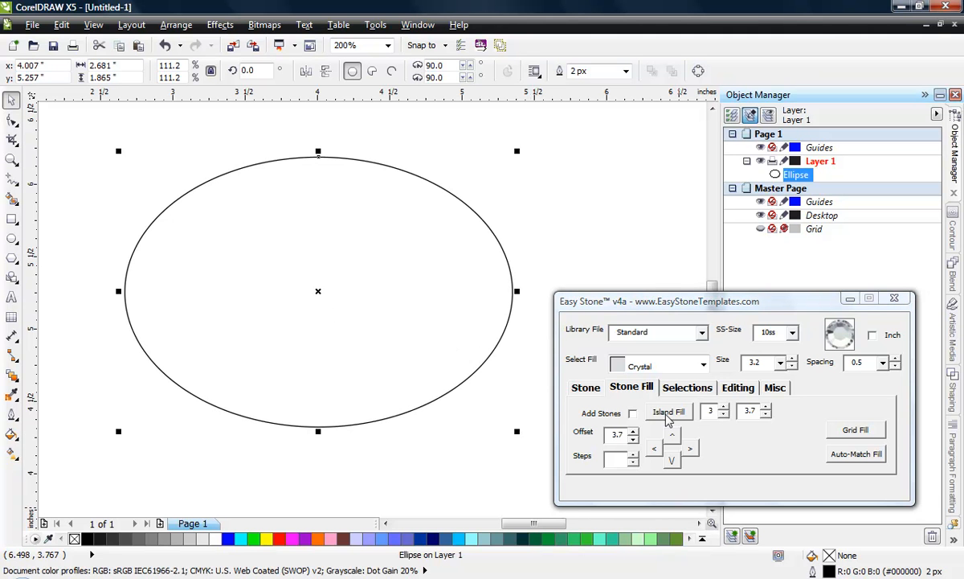
# Step: Apply an island fill with Add Stones enabled to the enlarged ellipse, and deselect the result
pyautogui.click(633, 414)
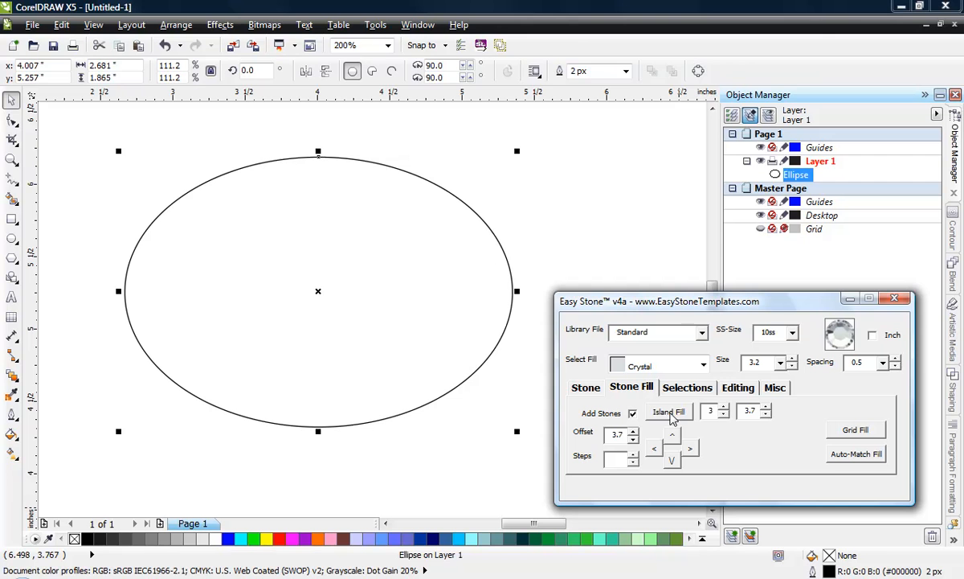
pyautogui.click(670, 414)
pyautogui.click(400, 454)
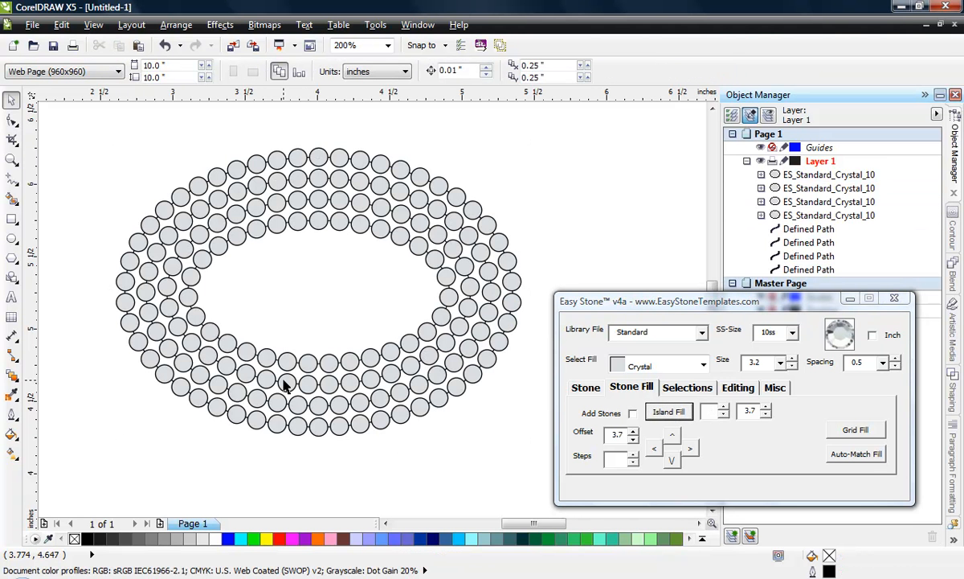
# Step: Select the two middle rings of stones and choose Fuschia as the stone fill
pyautogui.click(285, 386)
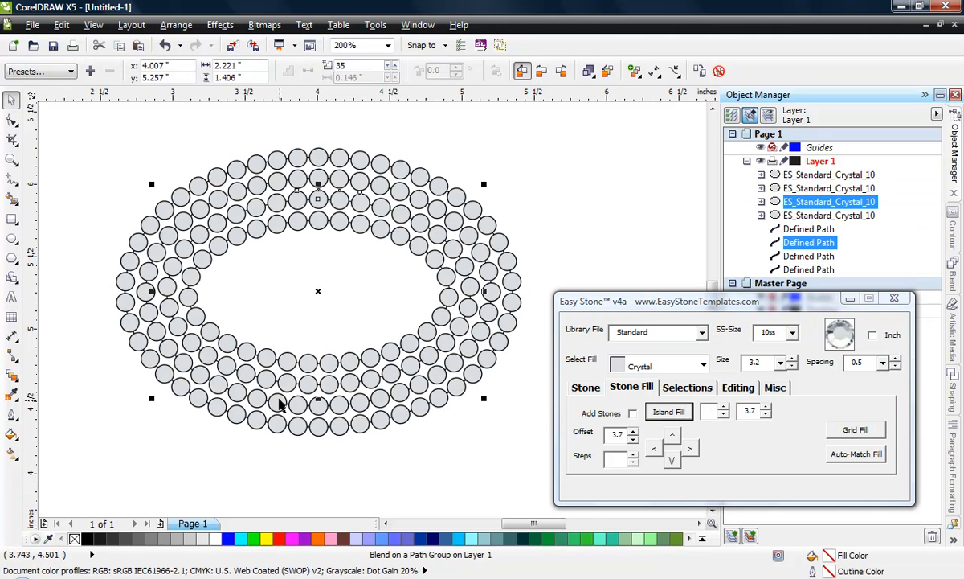
pyautogui.keyDown('shift'); pyautogui.click(265, 376); pyautogui.keyUp('shift')
pyautogui.click(663, 365)
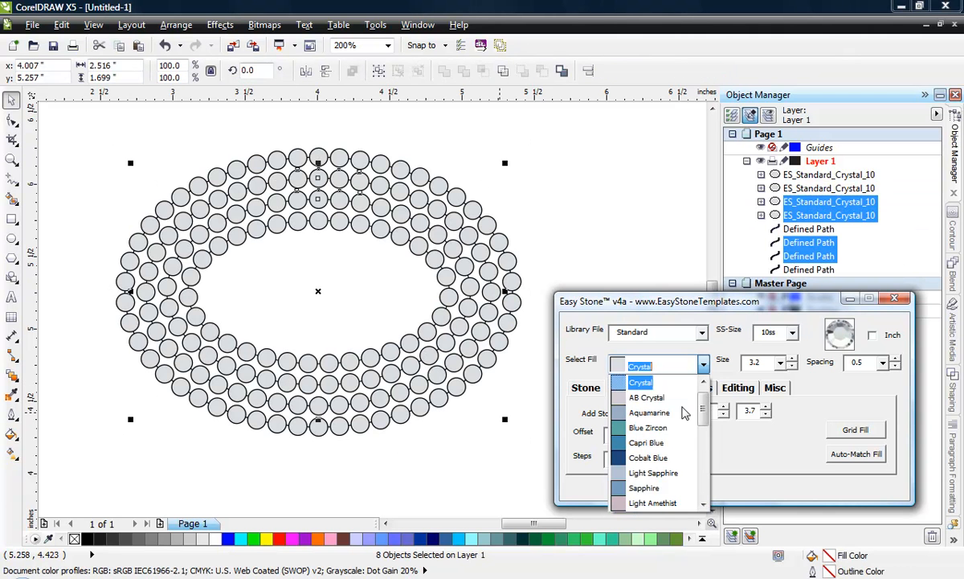
pyautogui.scroll(-3, 674, 450)
pyautogui.scroll(-2, 672, 458)
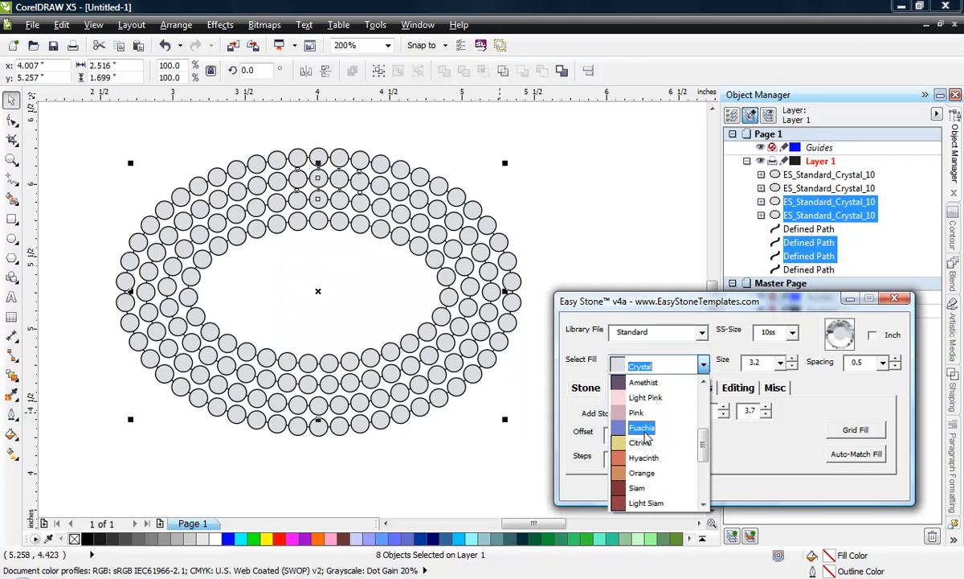
pyautogui.click(664, 379)
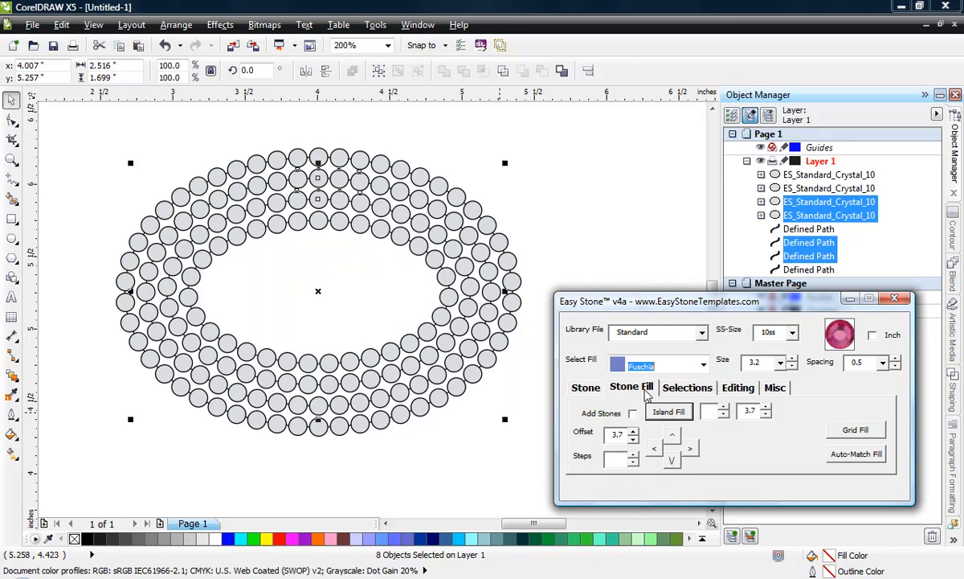
# Step: Set the stone size to 2.3 and add the Fuschia stones along the two selected middle rings
pyautogui.click(586, 387)
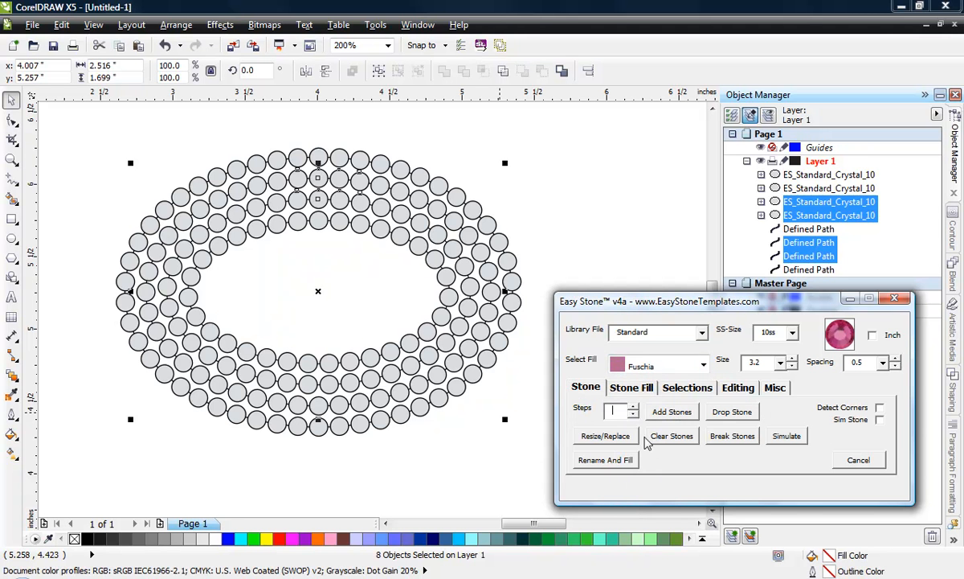
pyautogui.click(760, 363)
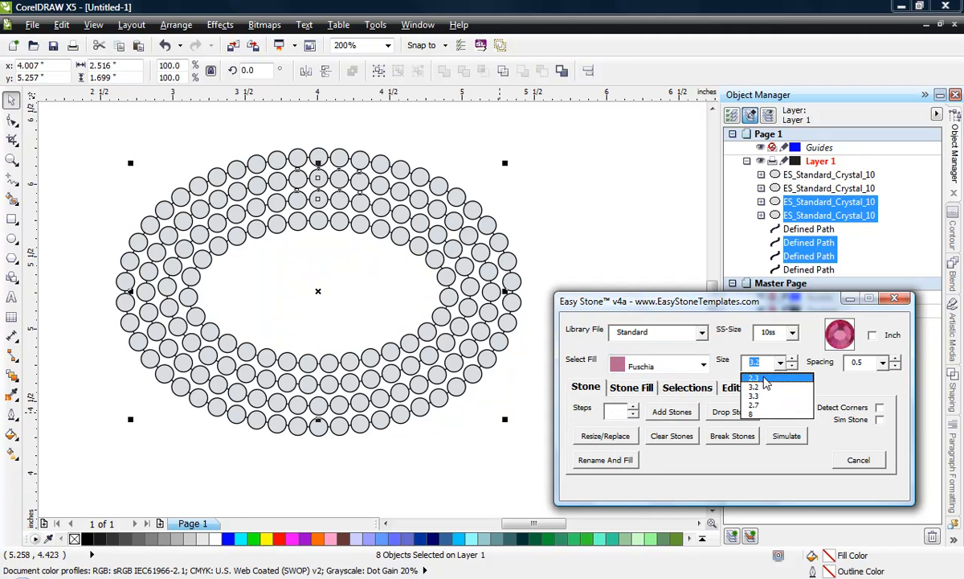
pyautogui.click(727, 379)
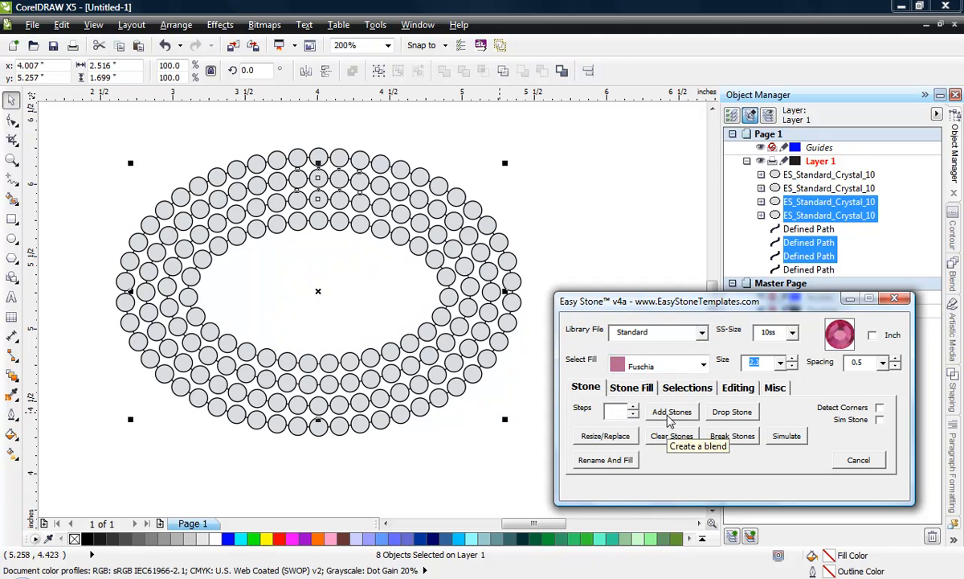
pyautogui.click(670, 412)
pyautogui.click(386, 454)
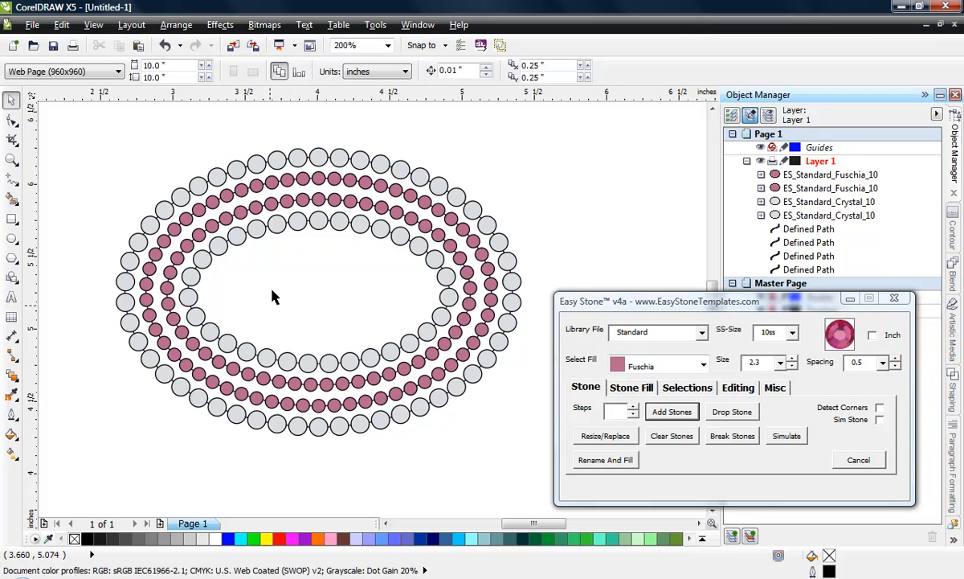
# Step: Delete the innermost ellipse path and the two middle ring paths, keeping only the outer ring's path
pyautogui.click(289, 317)
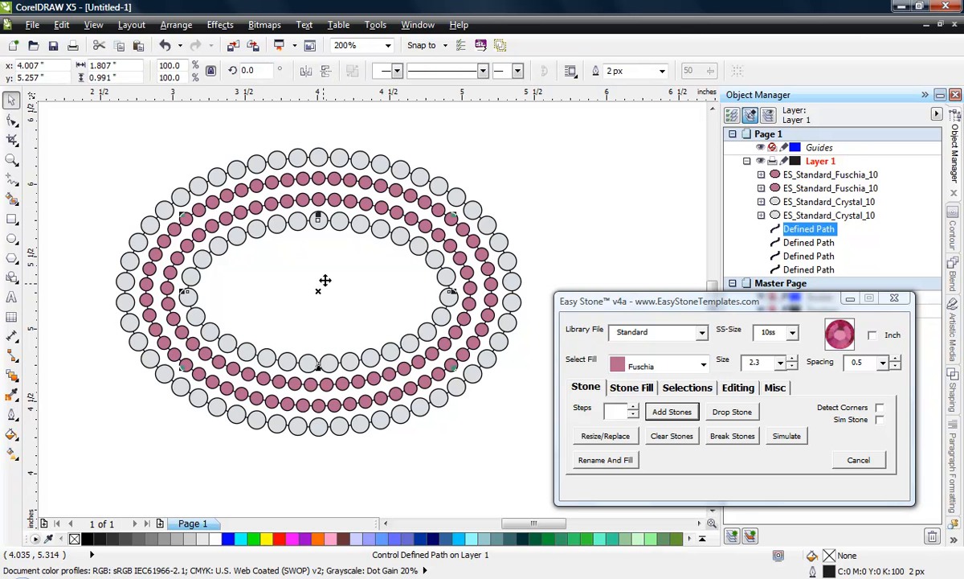
pyautogui.press('Delete')
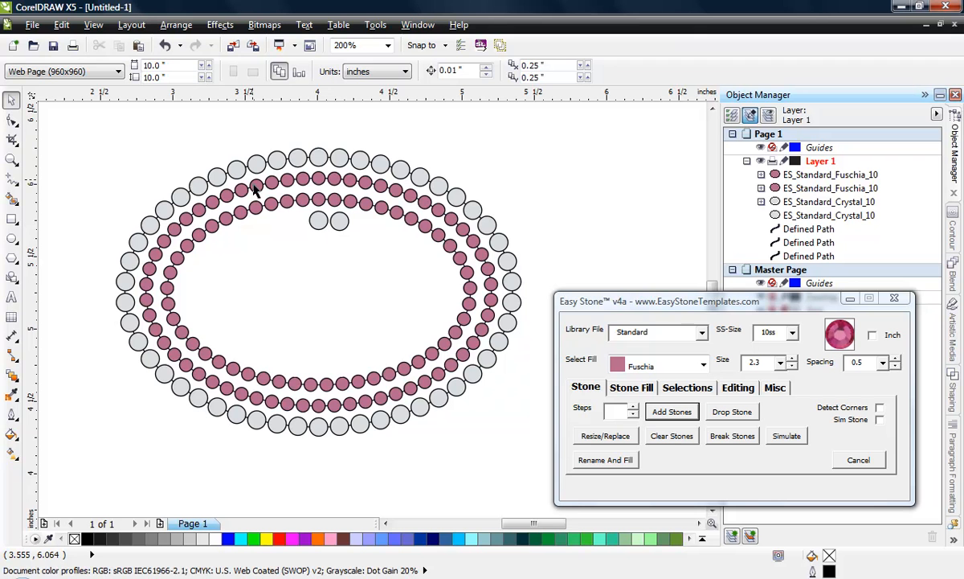
pyautogui.click(280, 202)
pyautogui.press('Delete')
pyautogui.click(296, 180)
pyautogui.press('Delete')
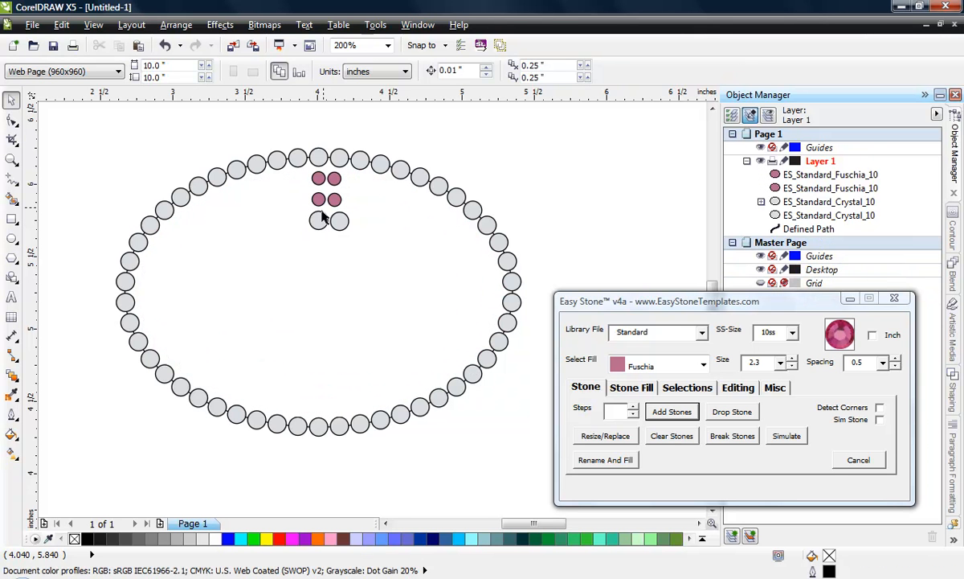
# Step: Delete all the remaining Fuschia and Crystal stones, keeping only the ellipse path
pyautogui.moveTo(291, 104); pyautogui.dragTo(391, 268)
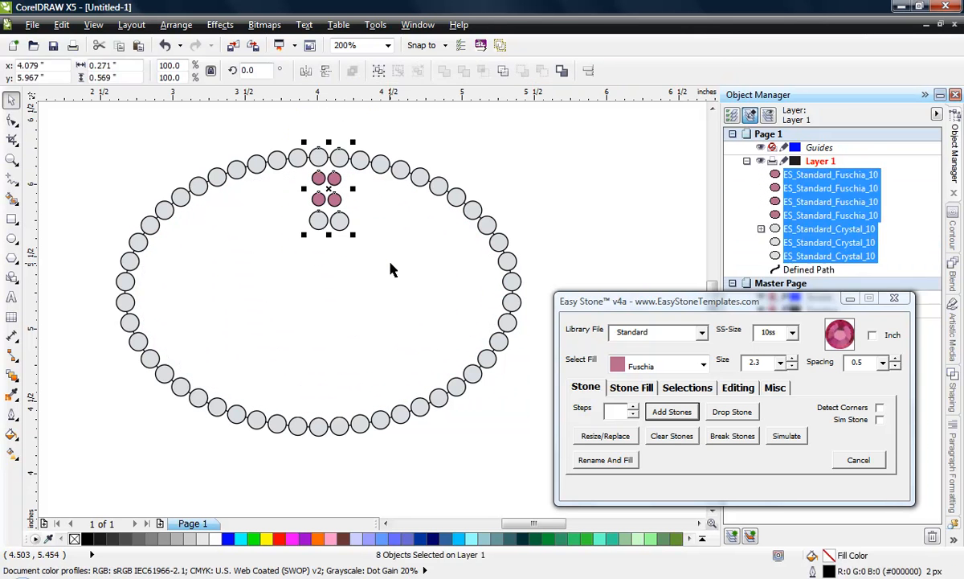
pyautogui.press('Delete')
pyautogui.scroll(-1, 347, 282)
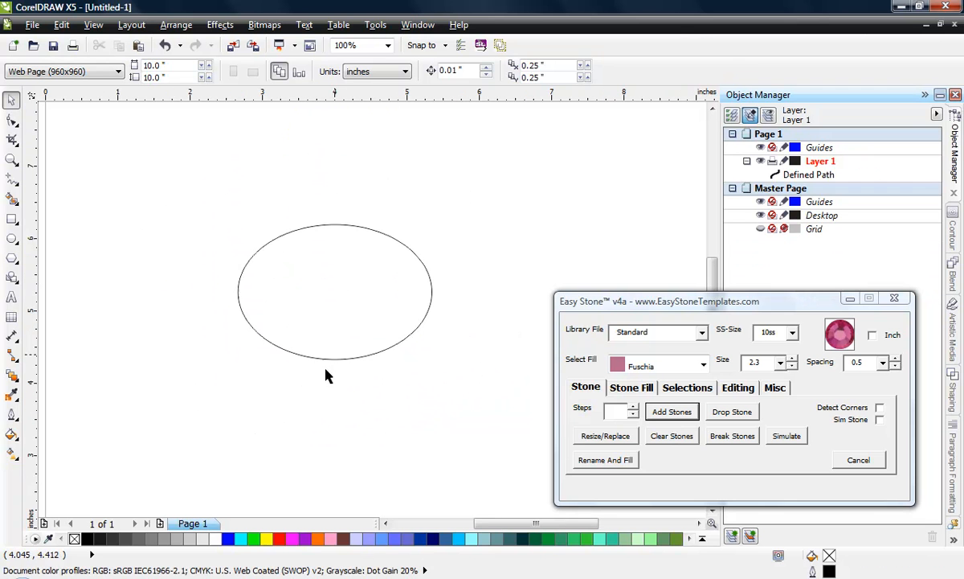
# Step: Apply an island fill of 3 steps at 2.8 offset inside the ellipse, with Add Stones off
pyautogui.click(635, 389)
pyautogui.click(390, 285)
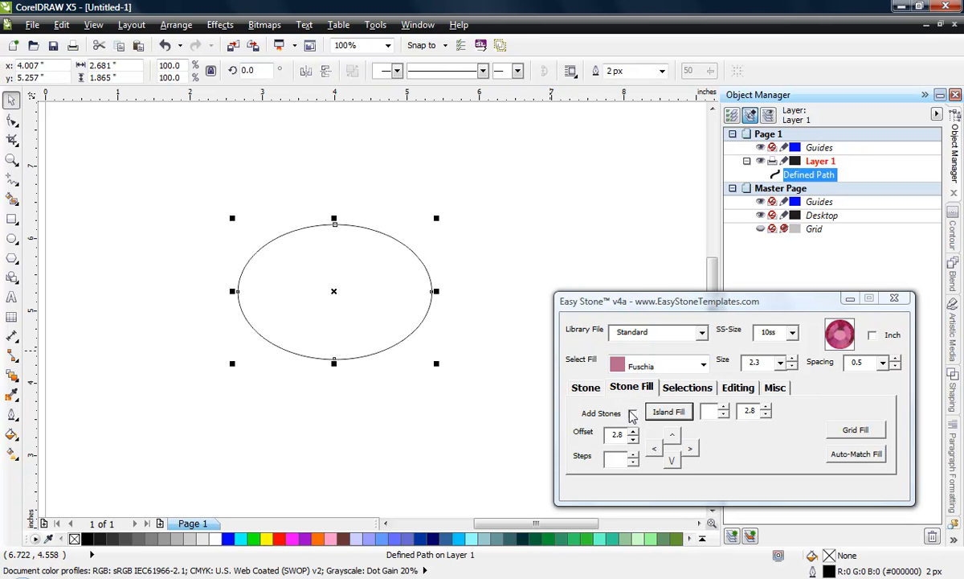
pyautogui.click(724, 408)
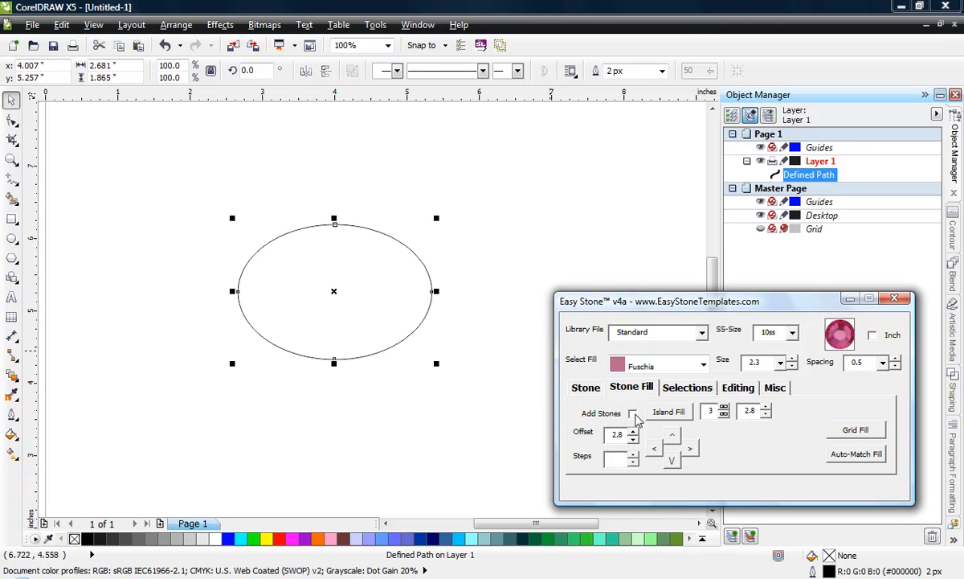
pyautogui.click(669, 412)
pyautogui.click(329, 304)
pyautogui.scroll(1, 328, 282)
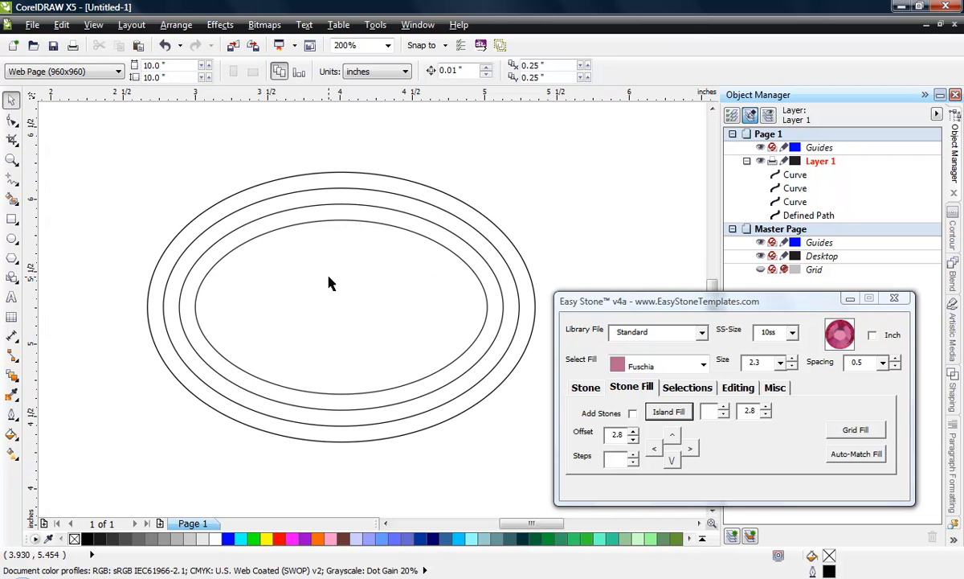
# Step: Delete the three inner contour curves inside the ellipse
pyautogui.click(415, 315)
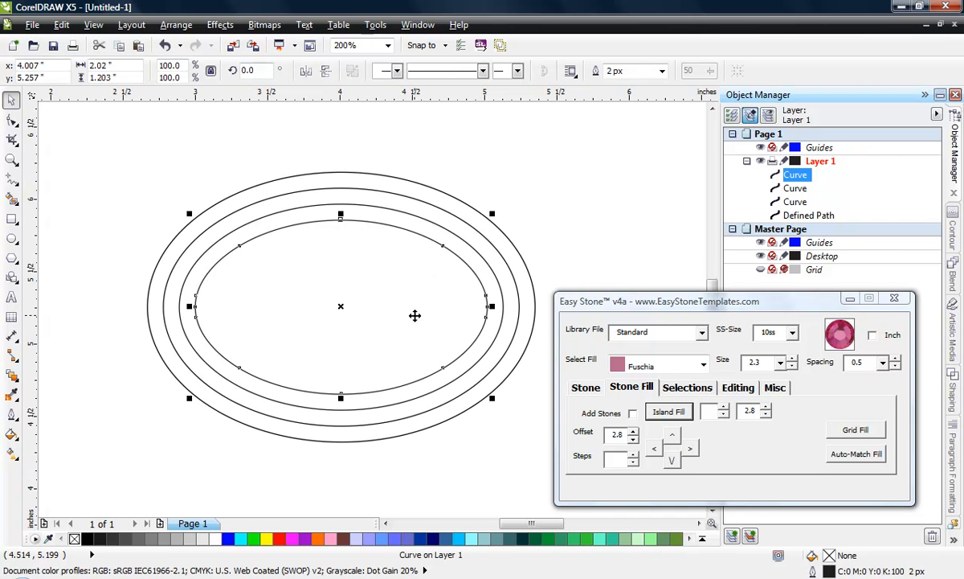
pyautogui.press('Delete')
pyautogui.press('Delete')
pyautogui.press('Delete')
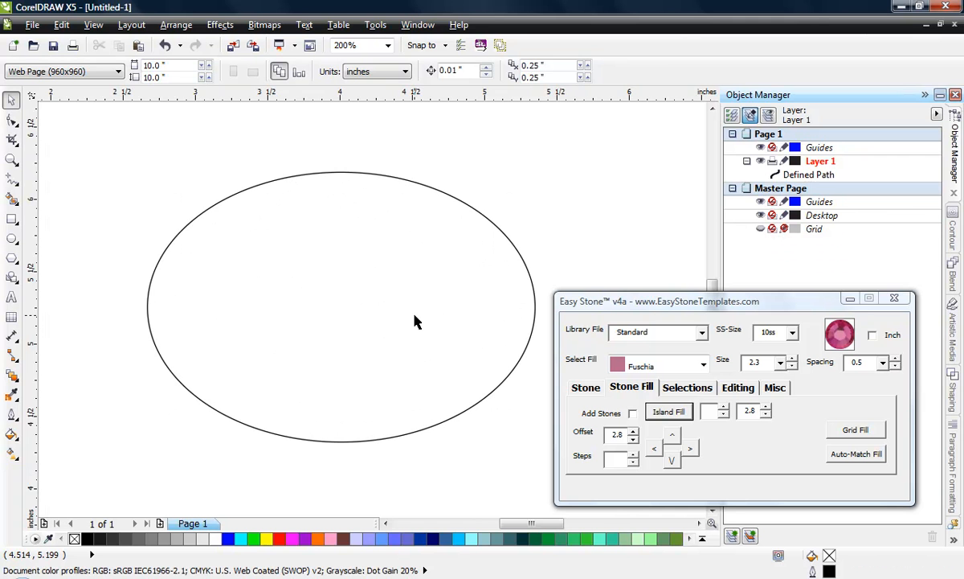
# Step: Apply a 3-step island fill with Add Stones enabled, placing Fuschia stones on the ellipse and on rings outside it
pyautogui.click(414, 322)
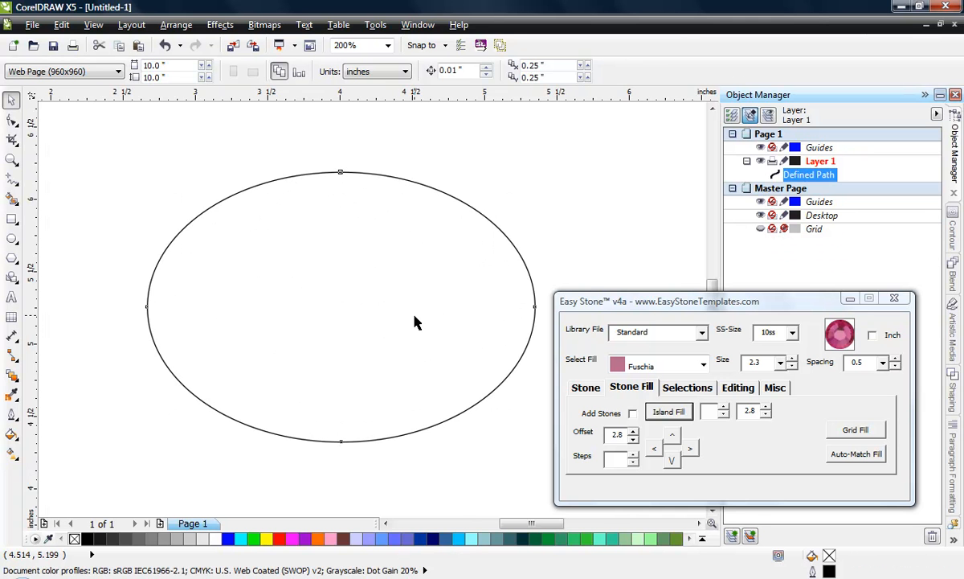
pyautogui.click(632, 413)
pyautogui.click(724, 407)
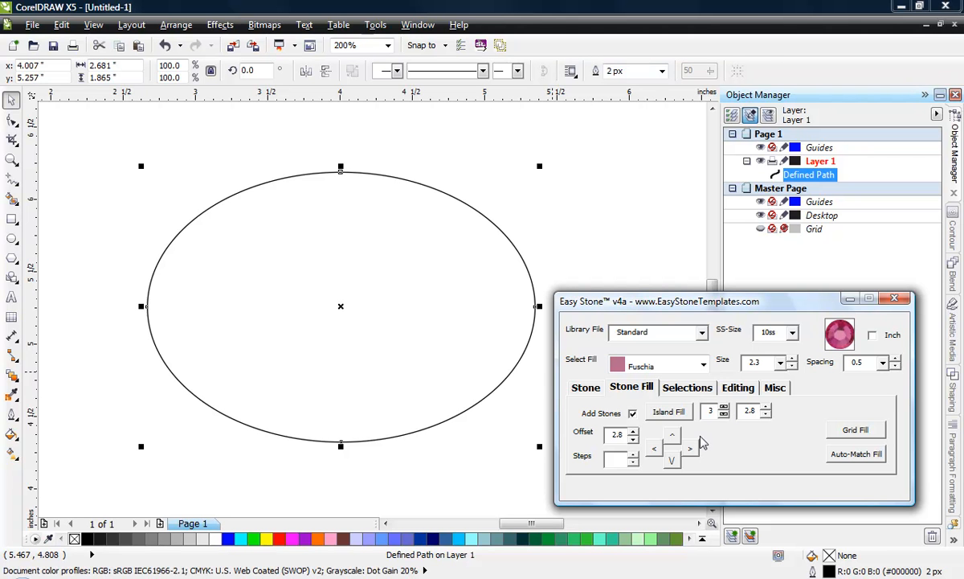
pyautogui.click(672, 412)
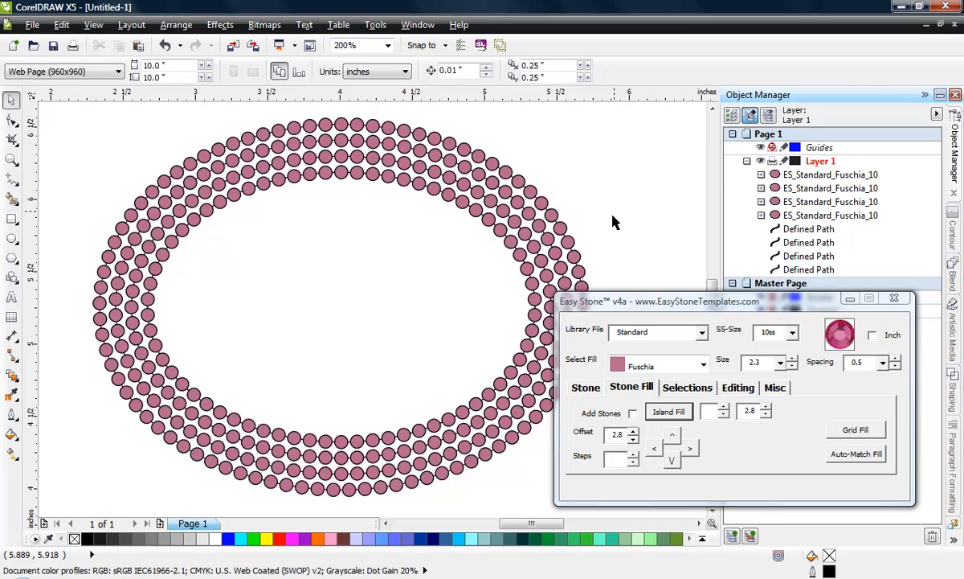
# Step: Undo the stone island fill and try the island fill on the reselected ellipse without a step count
pyautogui.hotkey('ctrl', 'z')
pyautogui.click(378, 251)
pyautogui.click(591, 197)
pyautogui.click(397, 250)
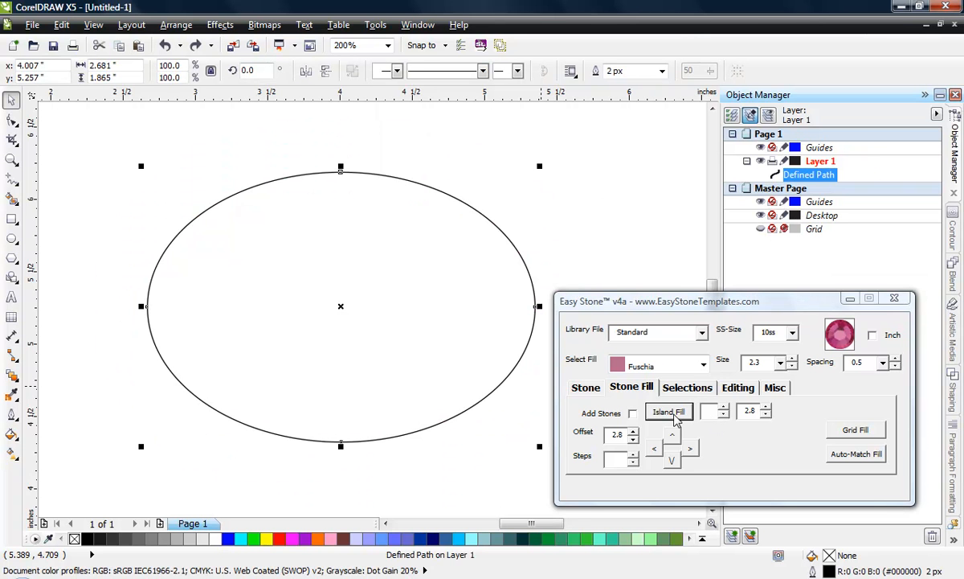
pyautogui.click(673, 413)
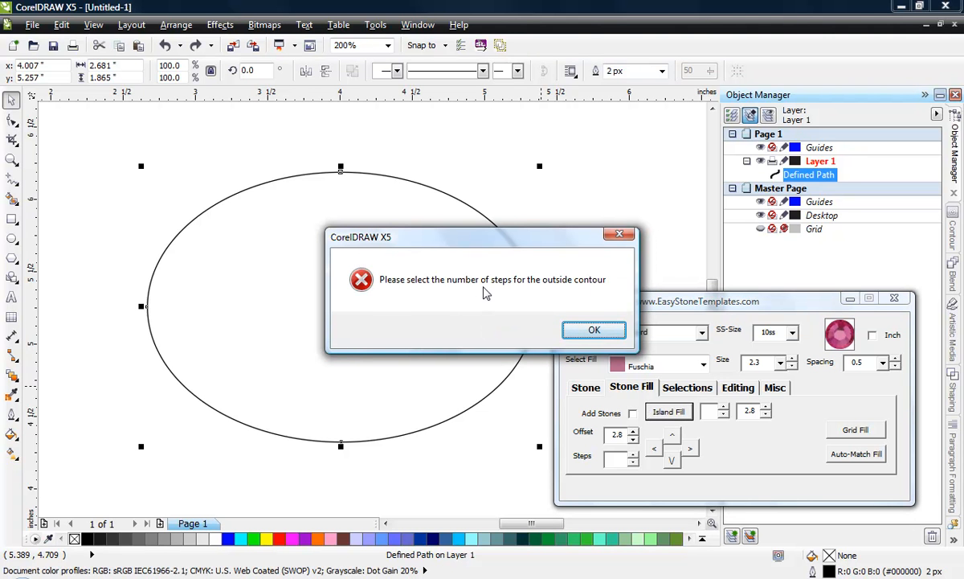
pyautogui.click(595, 331)
# Step: Delete the ellipse path from the page
pyautogui.click(440, 159)
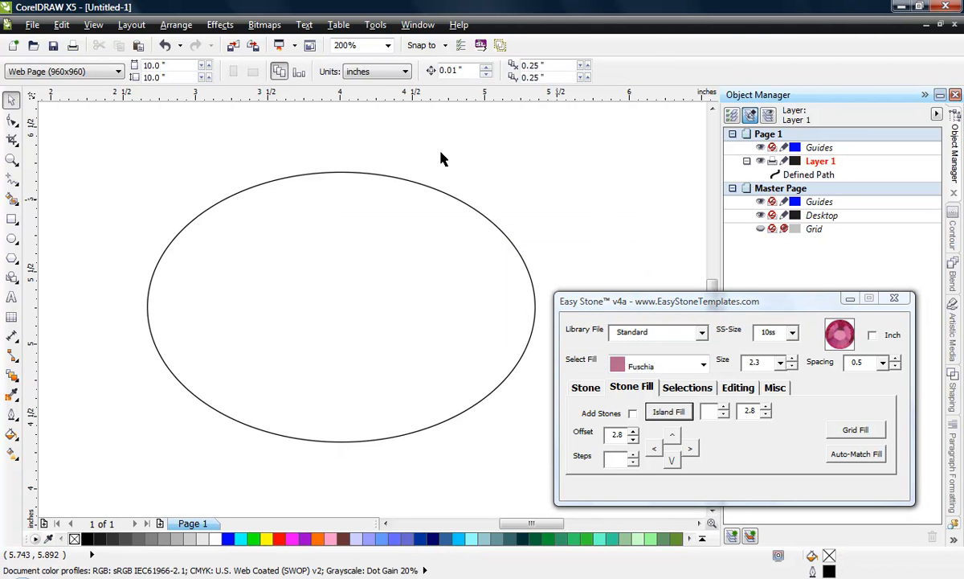
pyautogui.click(261, 265)
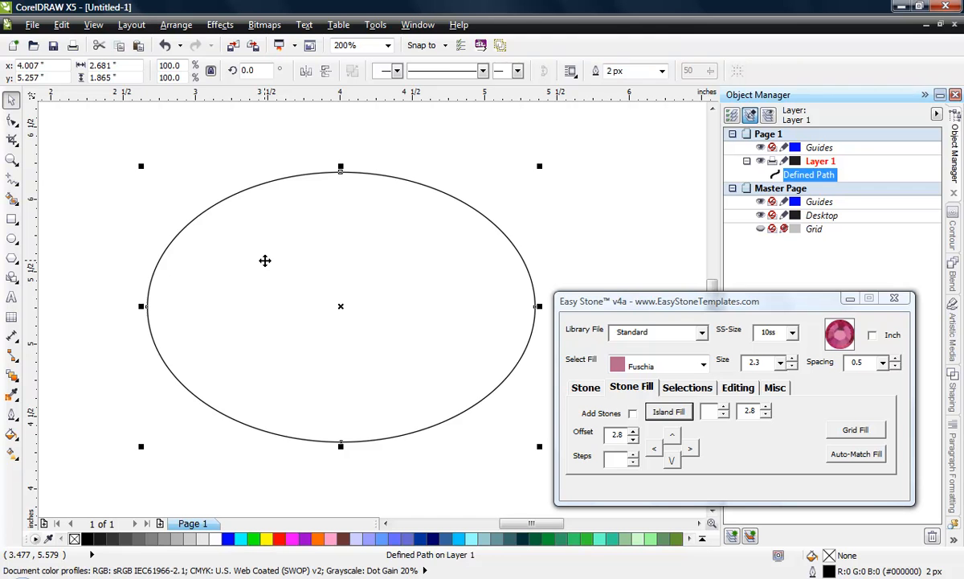
pyautogui.press('Delete')
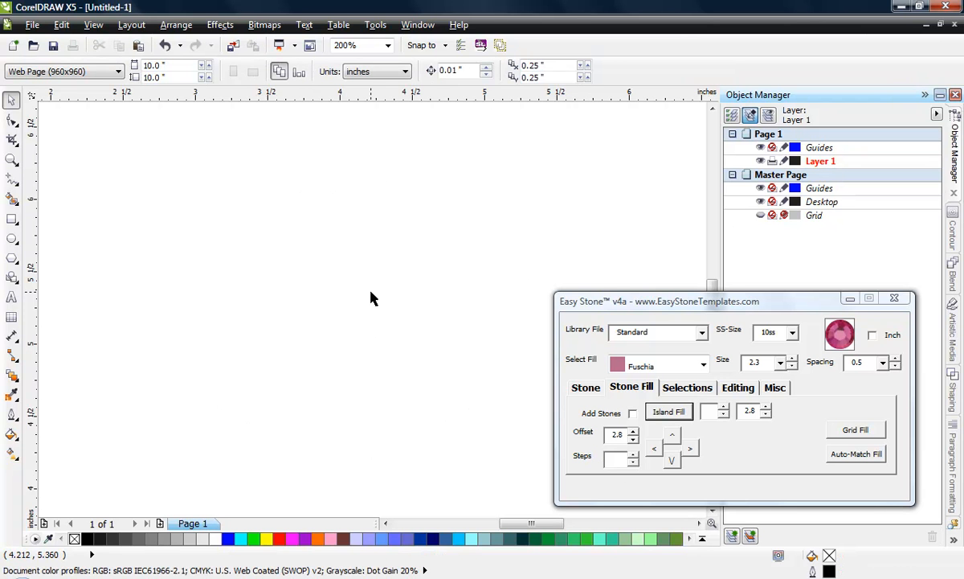
# Step: Drop a single Fuschia stone of size 2.3 and move it to about X 4.39, Y 4.96 inches
pyautogui.click(586, 388)
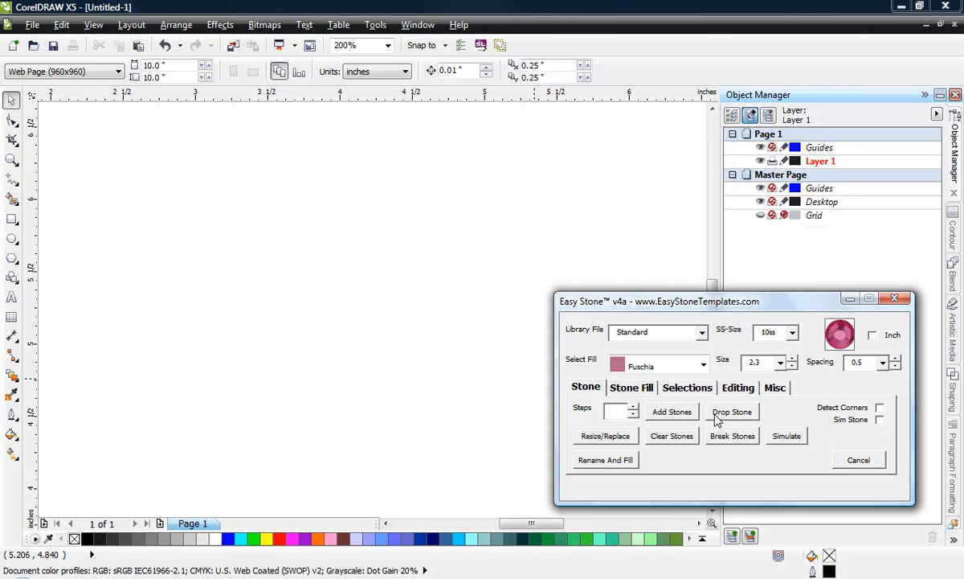
pyautogui.click(732, 412)
pyautogui.moveTo(491, 337); pyautogui.dragTo(396, 349)
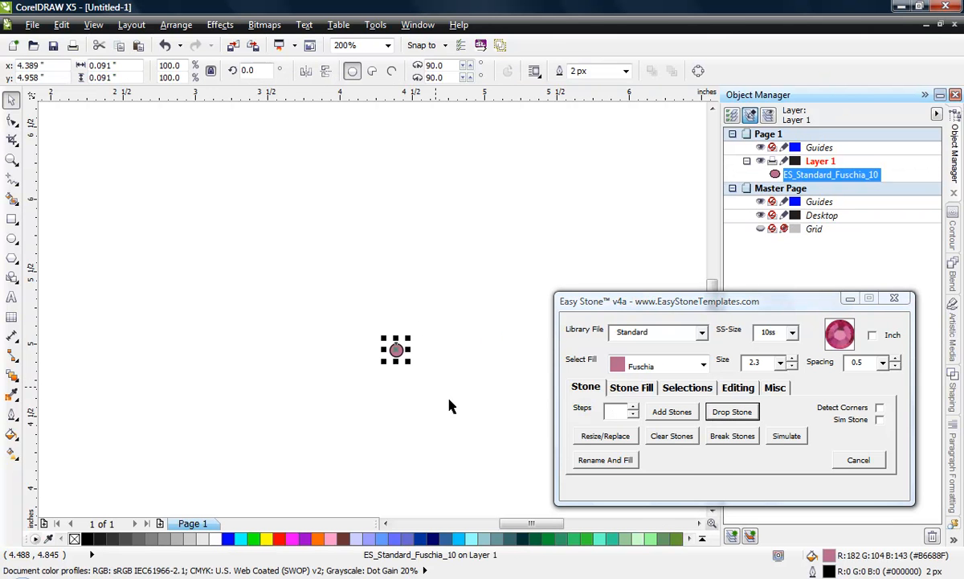
# Step: Set the stone size to 3.2 for the stone fill
pyautogui.click(632, 387)
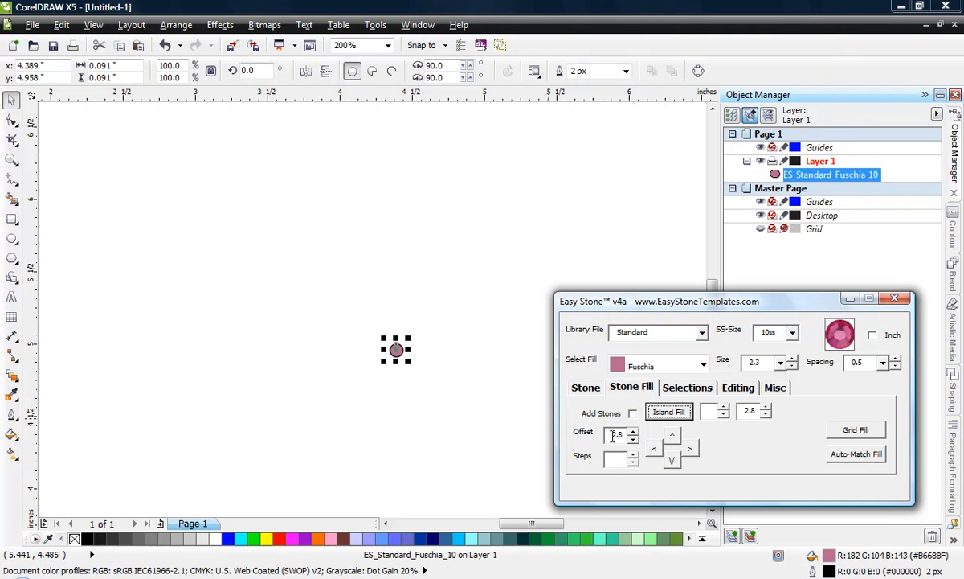
pyautogui.click(779, 363)
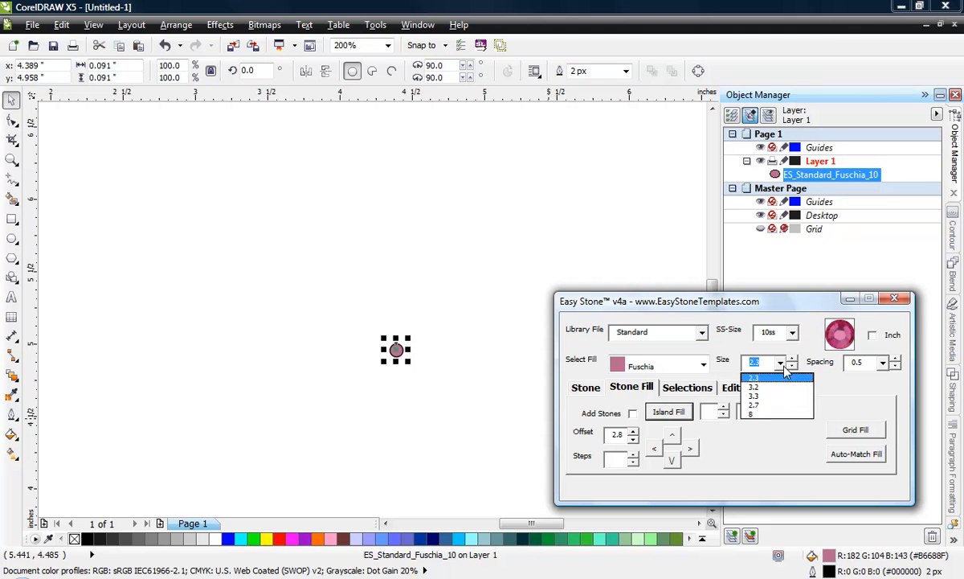
pyautogui.click(774, 389)
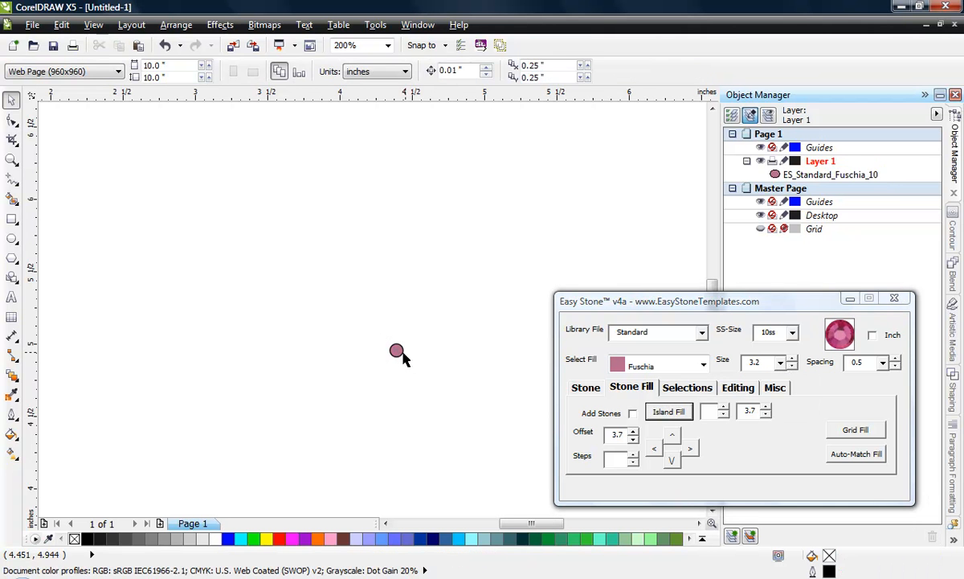
# Step: Copy the 2.3 stone upward twice at the 3.7 offset, and deselect the result
pyautogui.click(397, 350)
pyautogui.scroll(1, 410, 374)
pyautogui.scroll(1, 383, 368)
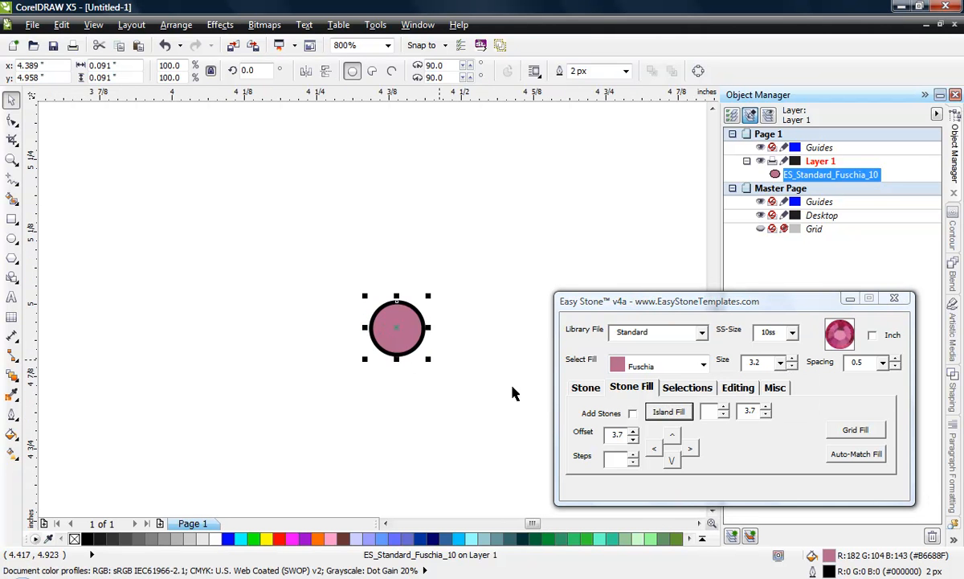
pyautogui.click(672, 435)
pyautogui.click(673, 437)
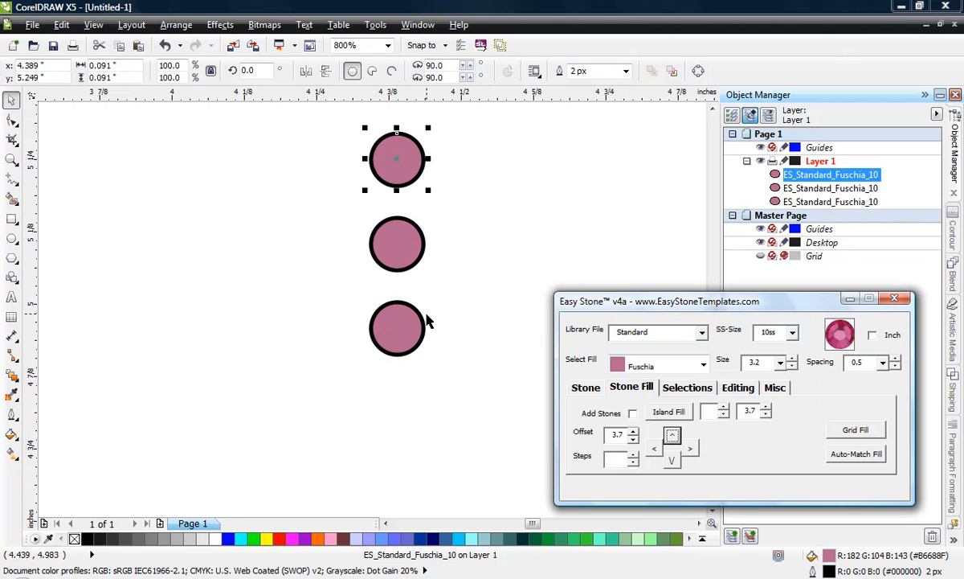
pyautogui.click(343, 440)
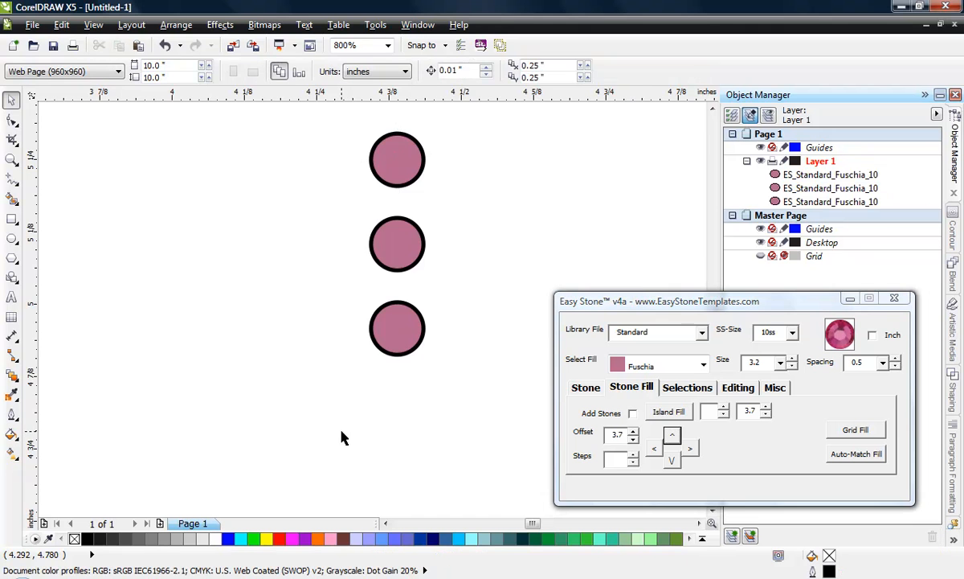
# Step: Delete the column of three Fuschia stones
pyautogui.scroll(-1, 340, 438)
pyautogui.scroll(1, 348, 381)
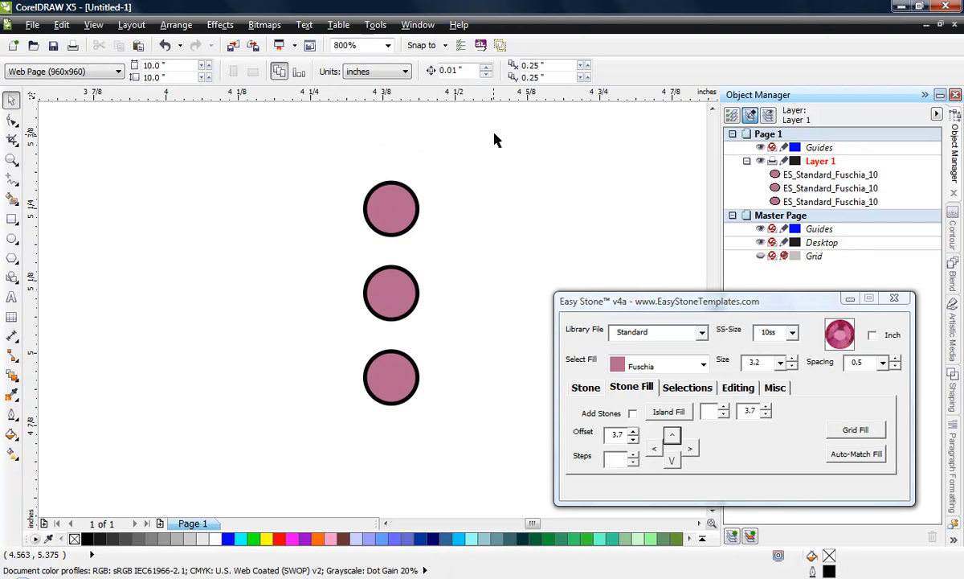
pyautogui.moveTo(494, 140); pyautogui.dragTo(317, 416)
pyautogui.press('Delete')
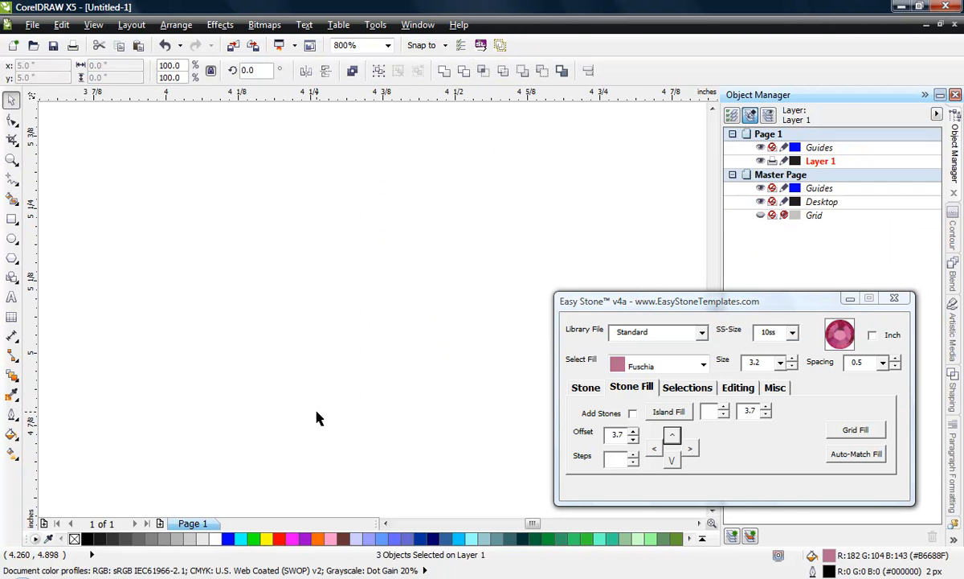
# Step: Drop a single Fuschia stone of size 3.2 and move it to about X 4.84, Y 5.01 inches
pyautogui.click(587, 389)
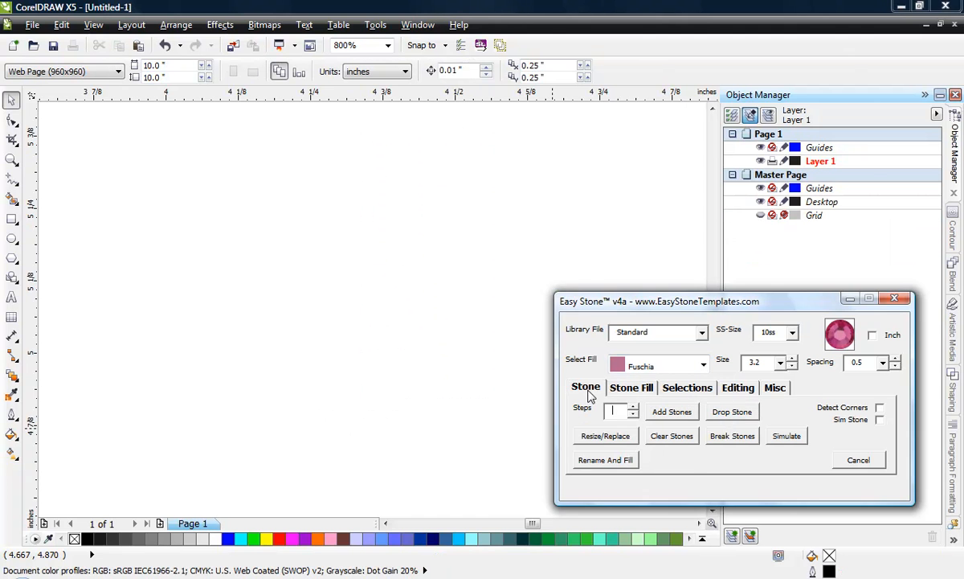
pyautogui.click(730, 413)
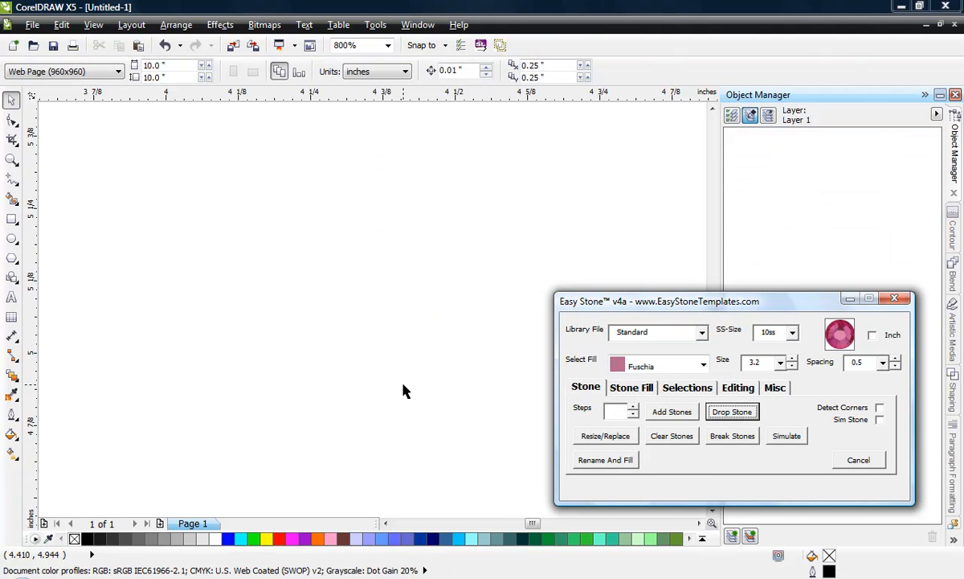
pyautogui.click(438, 329)
# Step: Copy the 3.2 stone upward three times at the 3.7 offset to build a vertical column of four stones
pyautogui.click(633, 389)
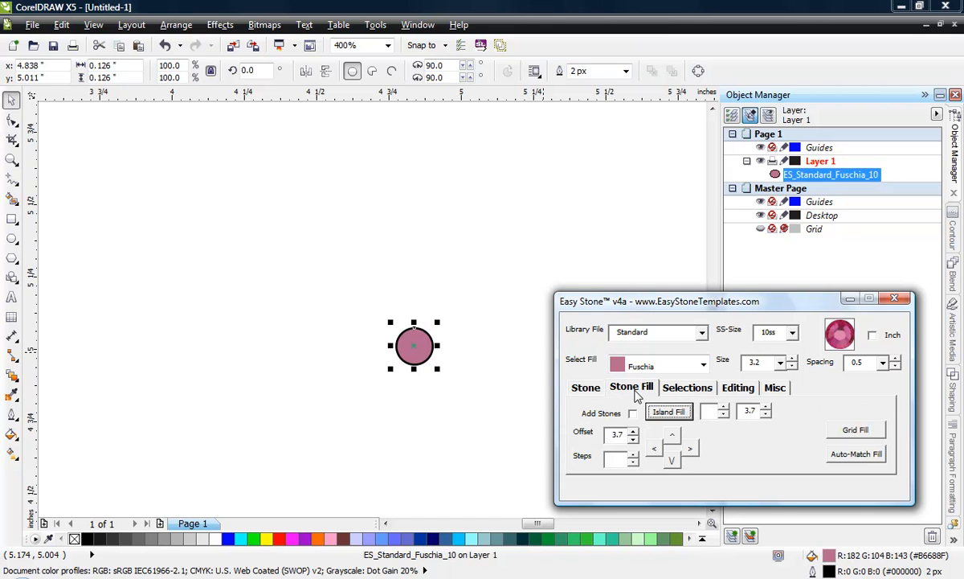
pyautogui.click(672, 436)
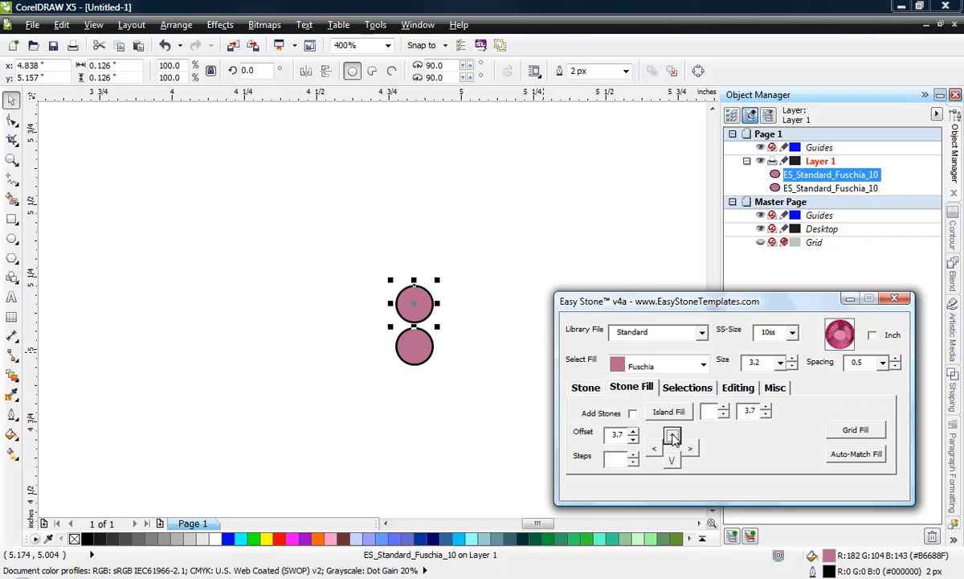
pyautogui.click(493, 364)
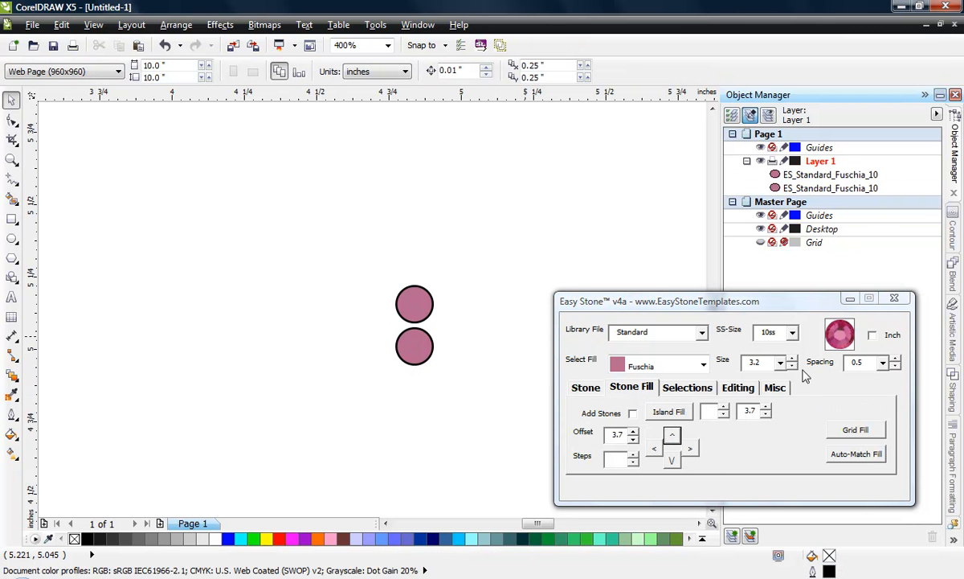
pyautogui.click(426, 302)
pyautogui.click(439, 315)
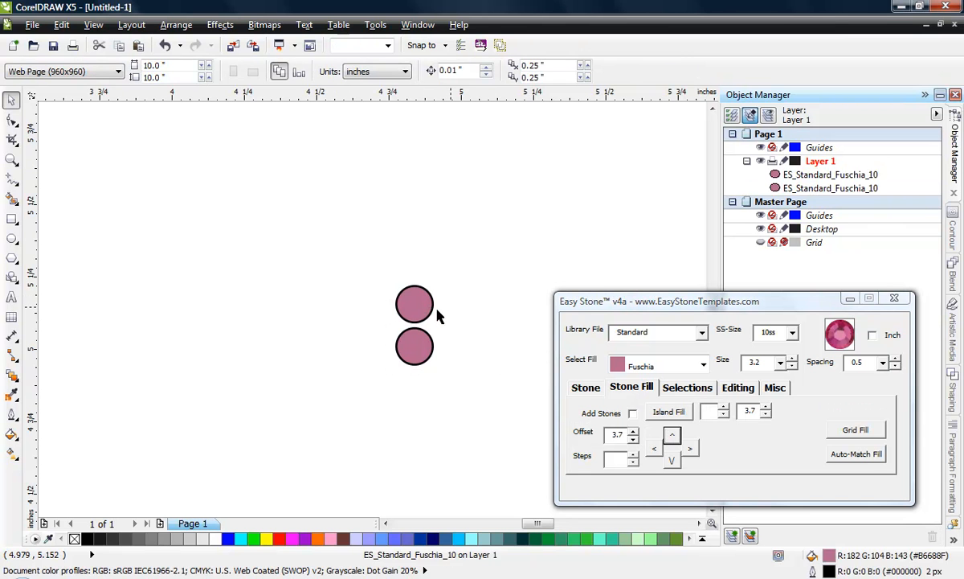
pyautogui.scroll(1, 426, 313)
pyautogui.click(426, 313)
pyautogui.click(671, 436)
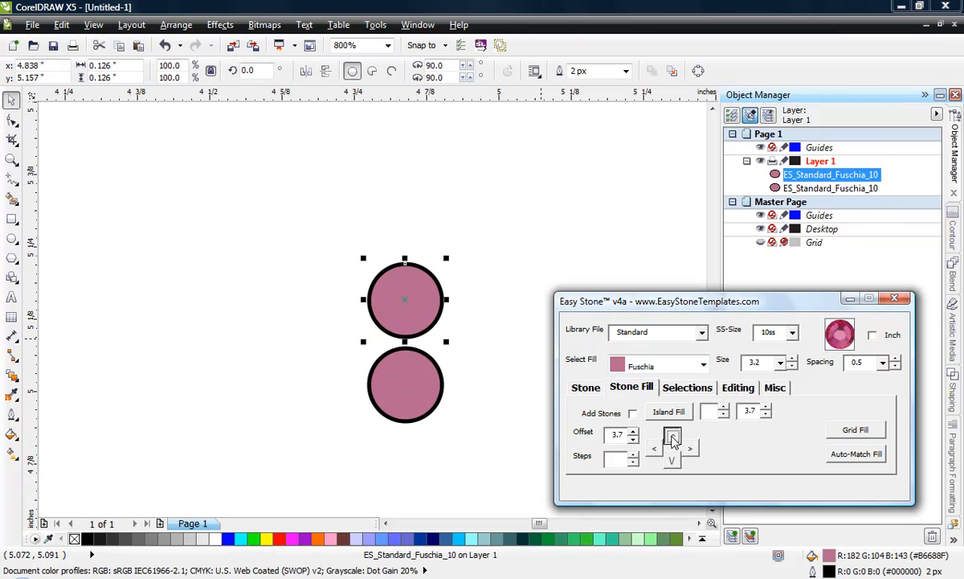
pyautogui.click(672, 436)
pyautogui.click(482, 254)
pyautogui.scroll(-1, 472, 254)
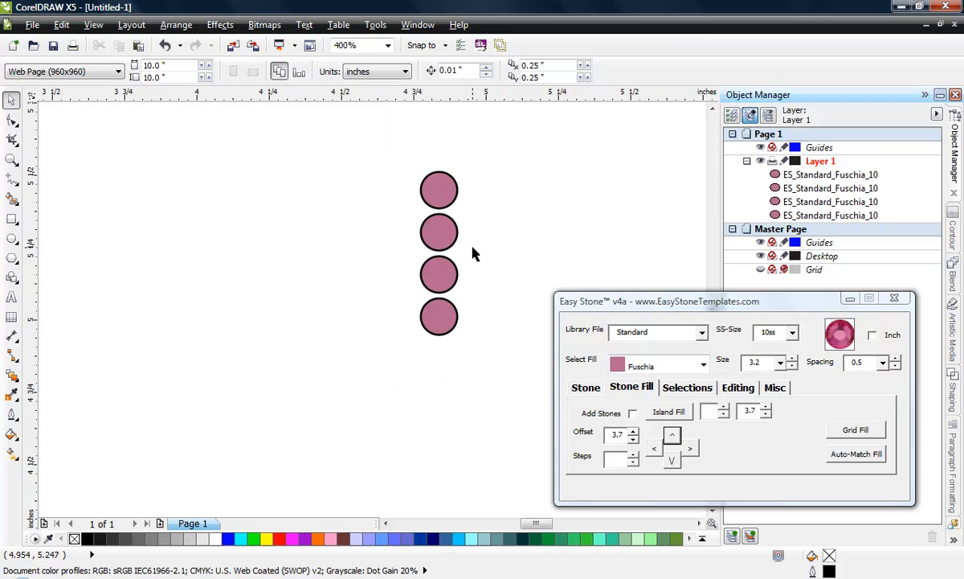
# Step: Copy the column of four Fuschia stones to the left with 3 steps at the 3.7 offset
pyautogui.moveTo(387, 159); pyautogui.dragTo(499, 376)
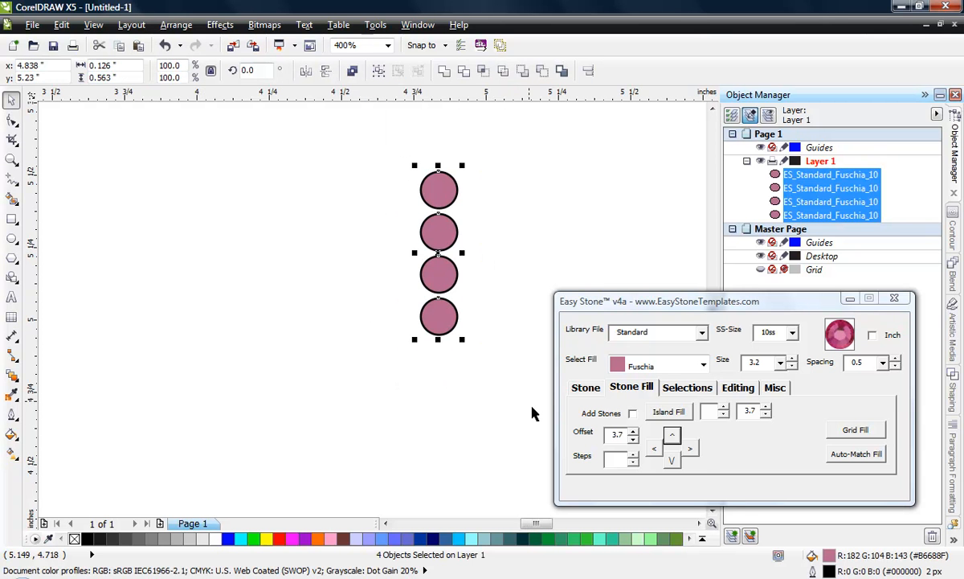
pyautogui.click(615, 460)
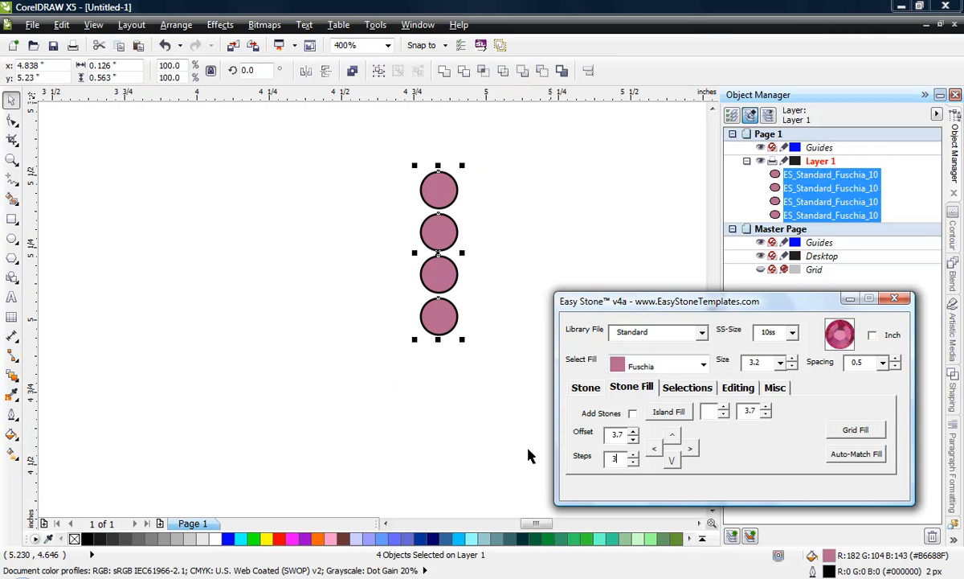
pyautogui.click(653, 452)
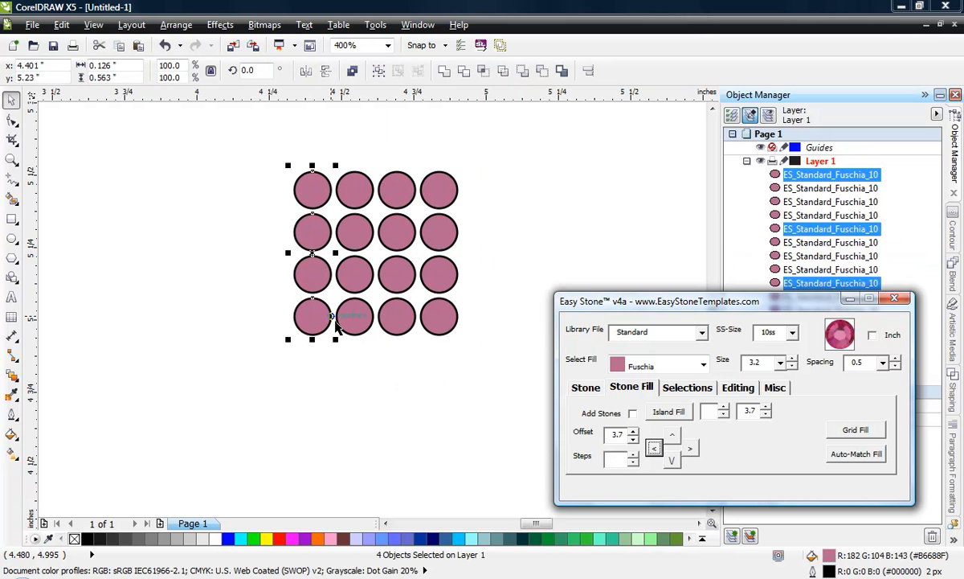
# Step: Copy the whole four-by-four block of stones to the left at the 3.7 offset to extend the grid to eight columns, and deselect it
pyautogui.moveTo(481, 160); pyautogui.dragTo(278, 355)
pyautogui.click(653, 448)
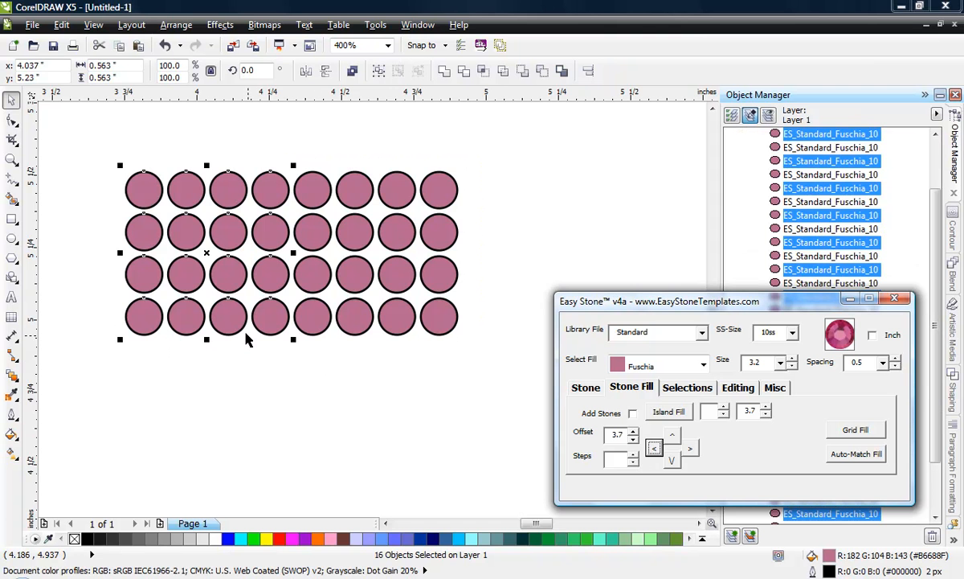
pyautogui.click(346, 426)
# Step: Copy the eight-column grid upward with 8 steps at the 3.7 offset, and delete the top five rows of stones
pyautogui.scroll(-1, 295, 371)
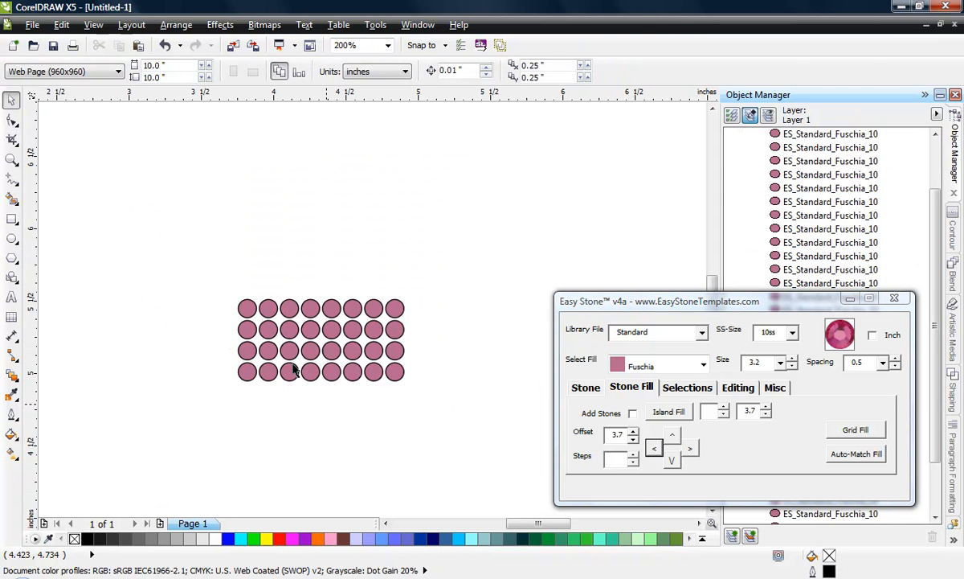
pyautogui.moveTo(203, 259); pyautogui.dragTo(440, 420)
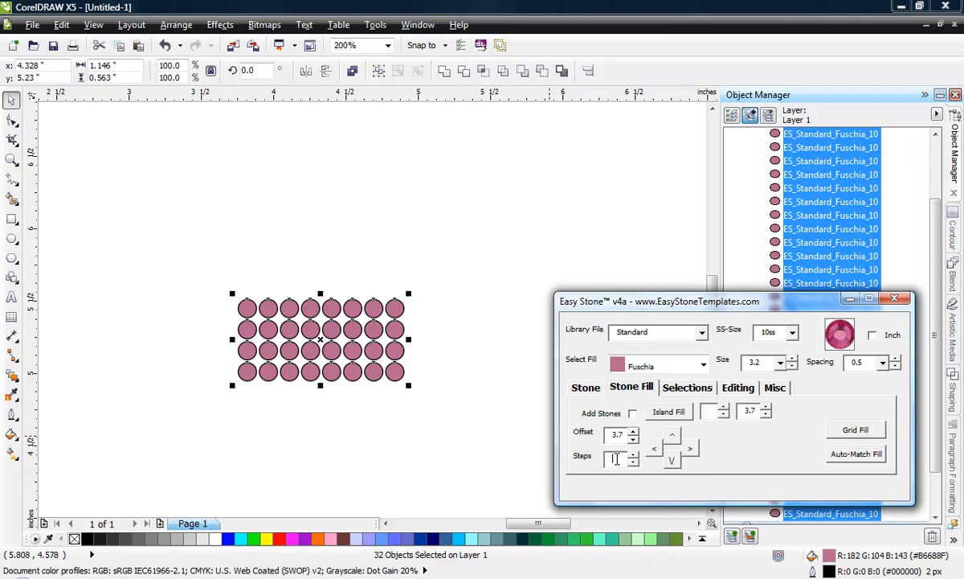
pyautogui.click(615, 459)
pyautogui.write('8')
pyautogui.click(672, 435)
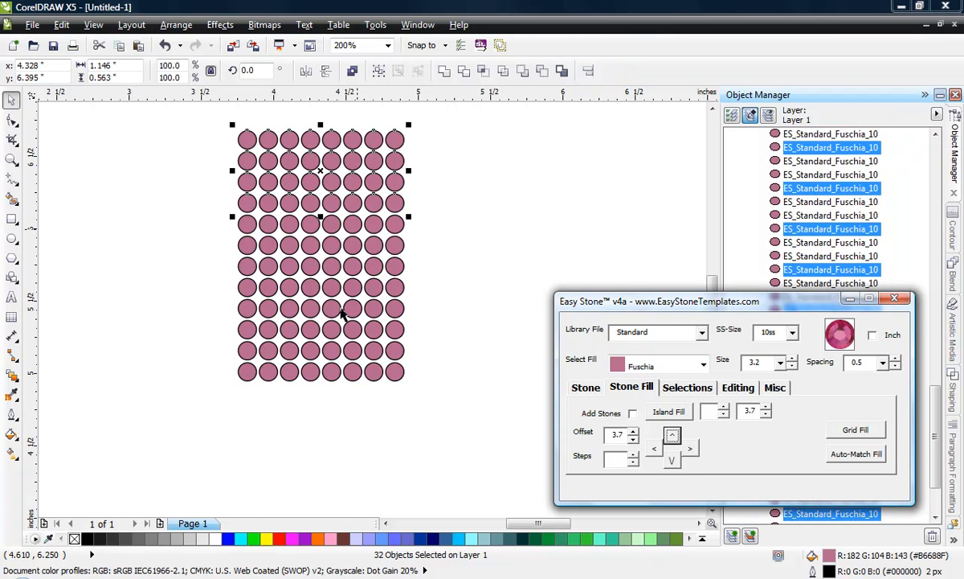
pyautogui.click(479, 290)
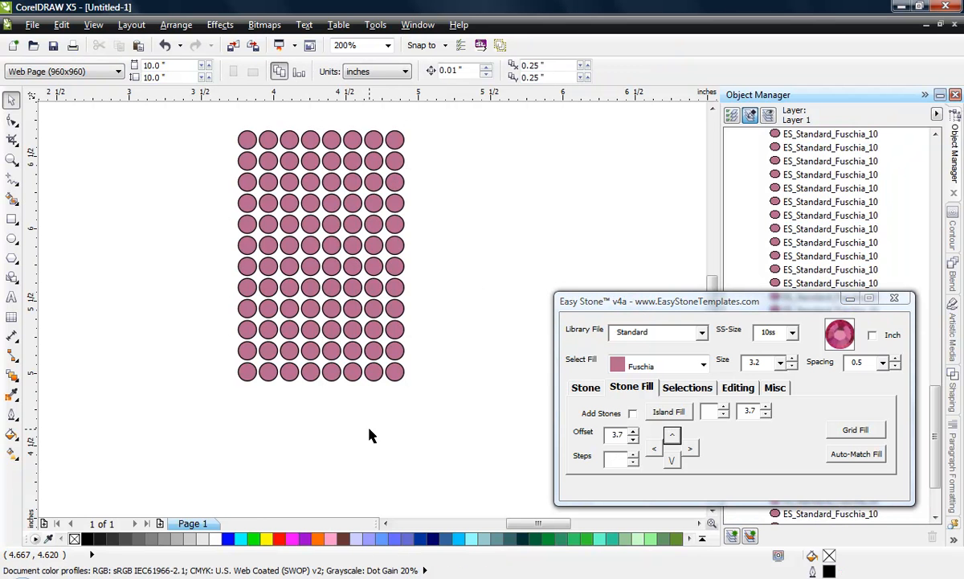
pyautogui.moveTo(198, 116); pyautogui.dragTo(461, 239)
pyautogui.press('Delete')
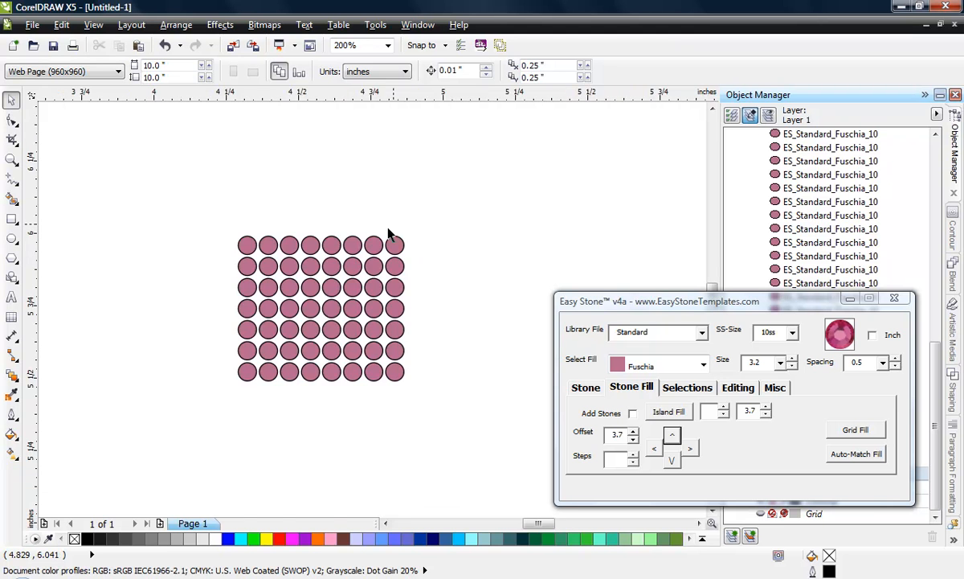
# Step: Place a copy of the grid's lower-right corner stone two 3.7 offsets to the right and two down, and deselect it
pyautogui.scroll(1, 394, 239)
pyautogui.scroll(-1, 404, 239)
pyautogui.scroll(1, 348, 318)
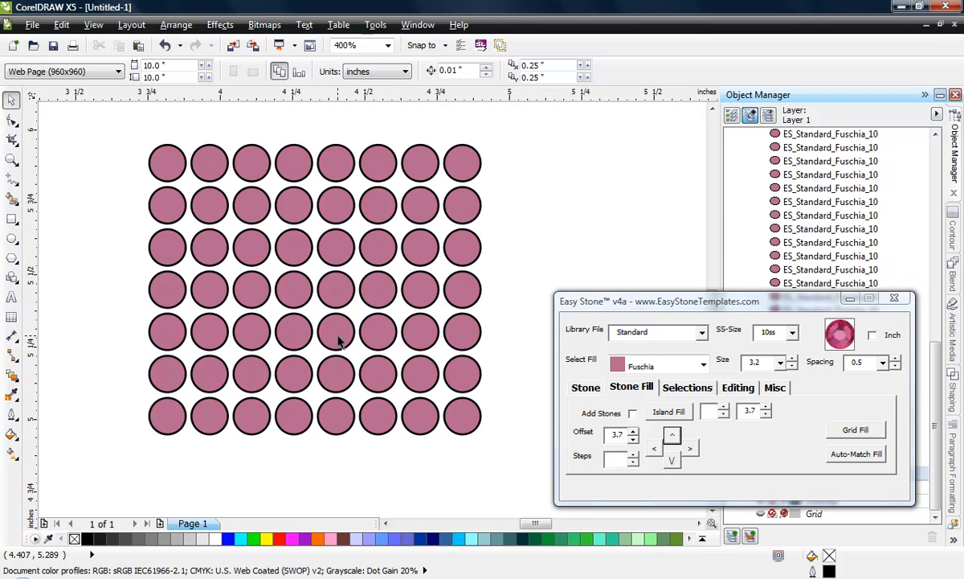
pyautogui.scroll(-1, 346, 350)
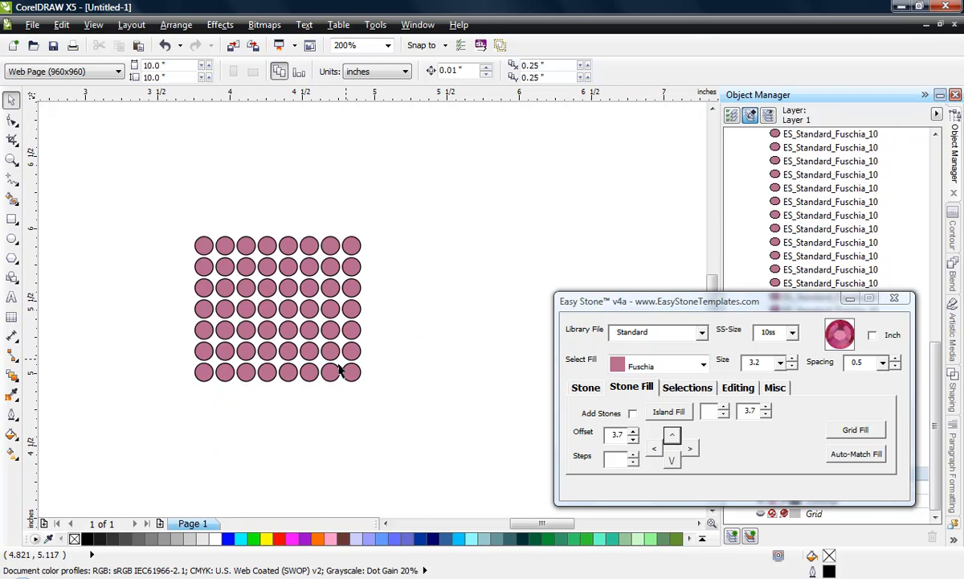
pyautogui.scroll(1, 318, 345)
pyautogui.click(366, 381)
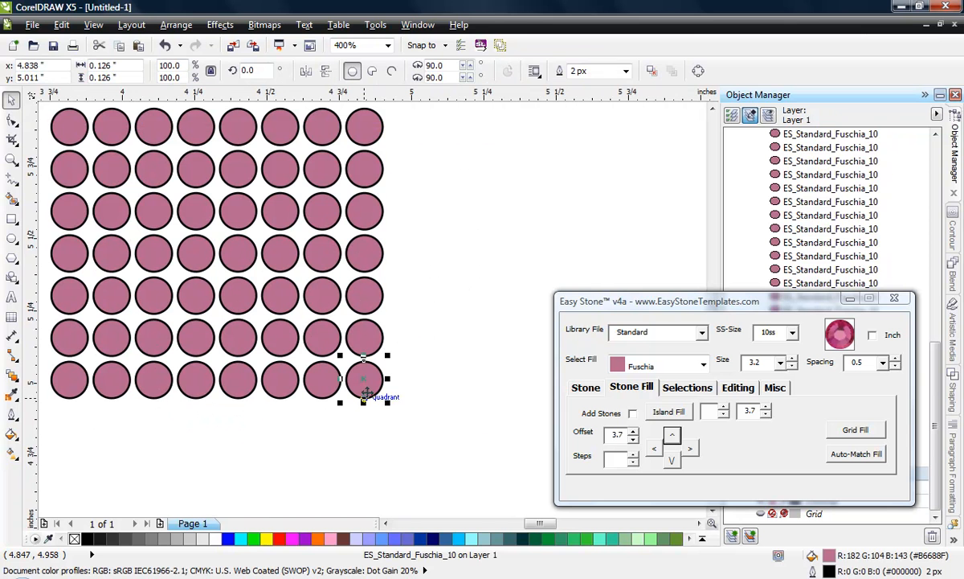
pyautogui.click(693, 452)
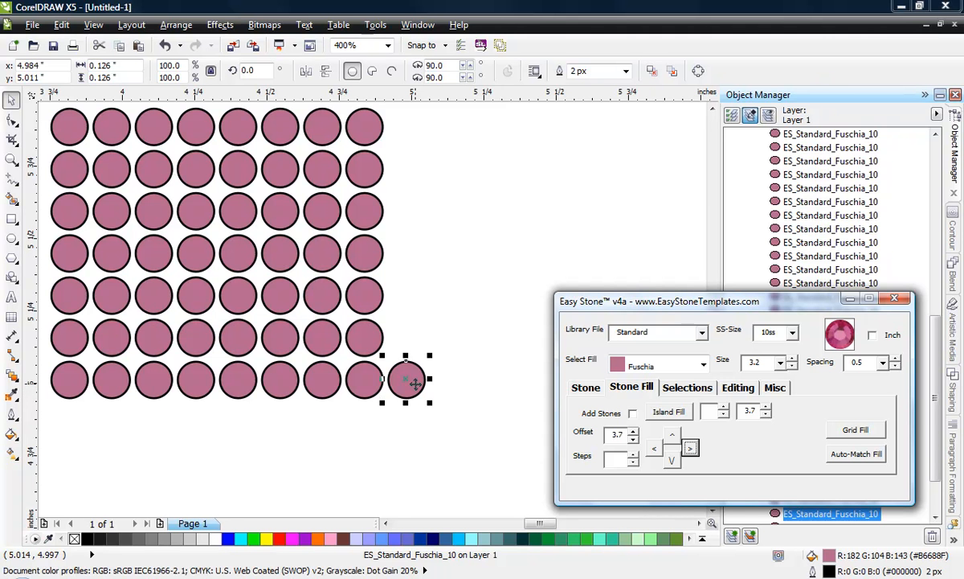
pyautogui.click(697, 450)
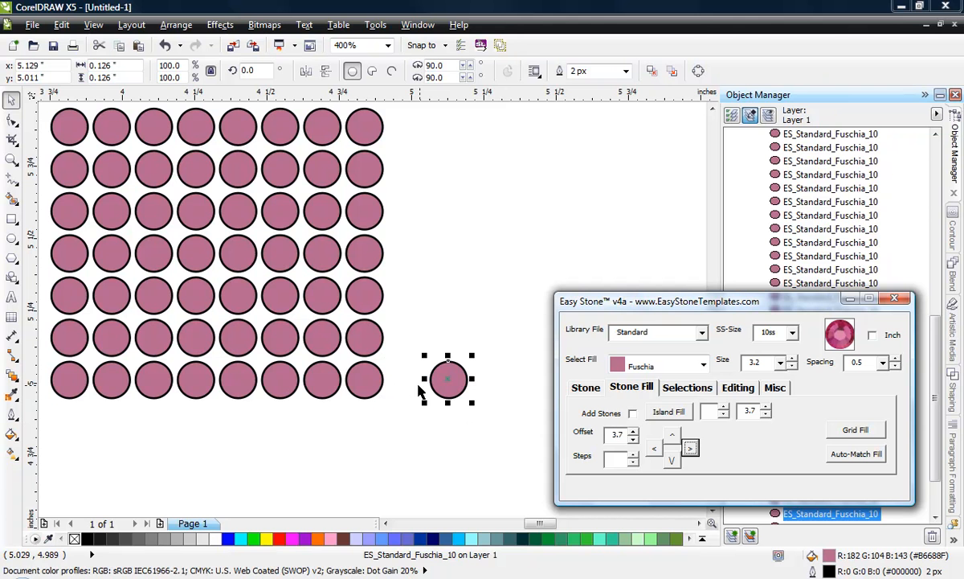
pyautogui.click(673, 462)
pyautogui.click(486, 362)
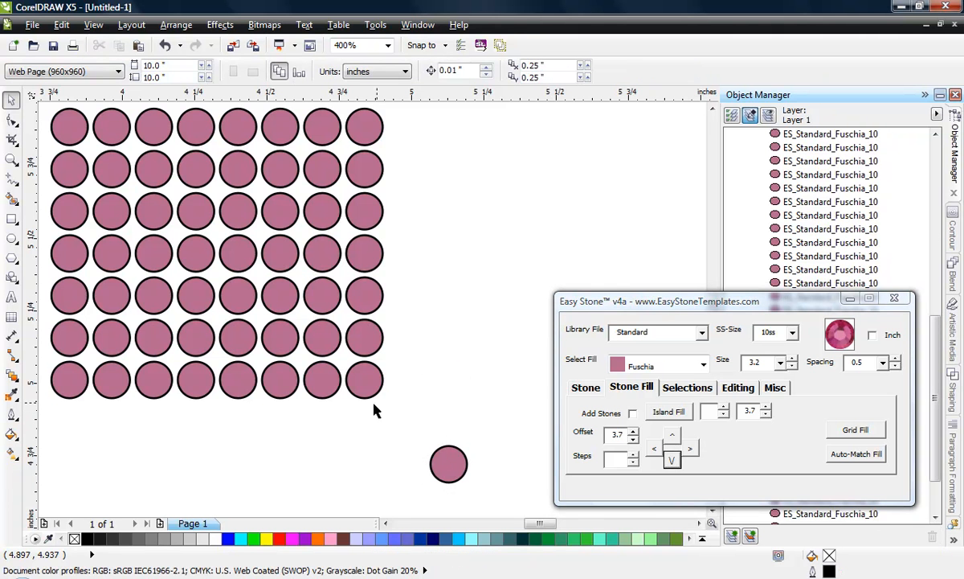
pyautogui.click(452, 461)
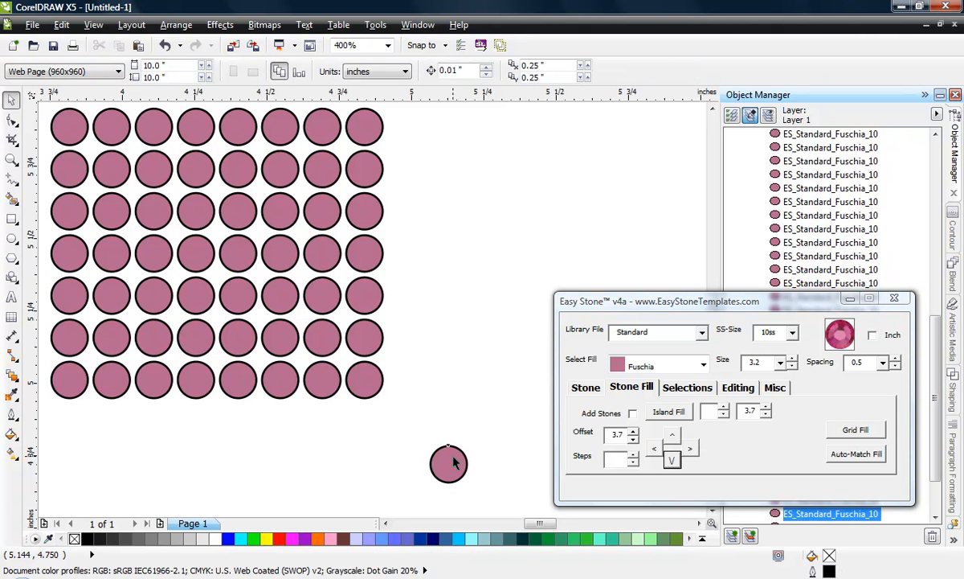
pyautogui.click(239, 457)
# Step: Place a copy of the grid's upper-right corner stone two 3.7 offsets to the right and two up
pyautogui.scroll(-2, 439, 409)
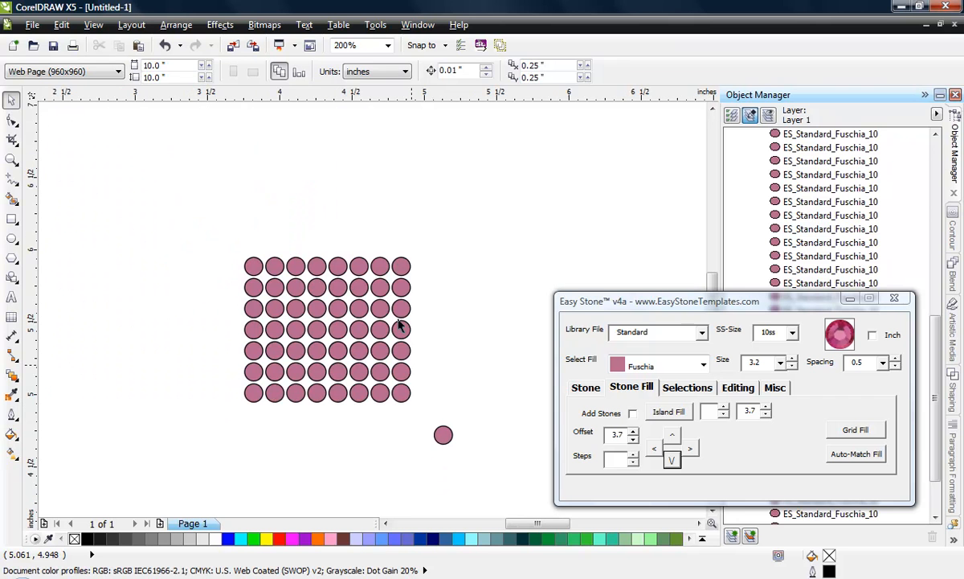
pyautogui.click(401, 266)
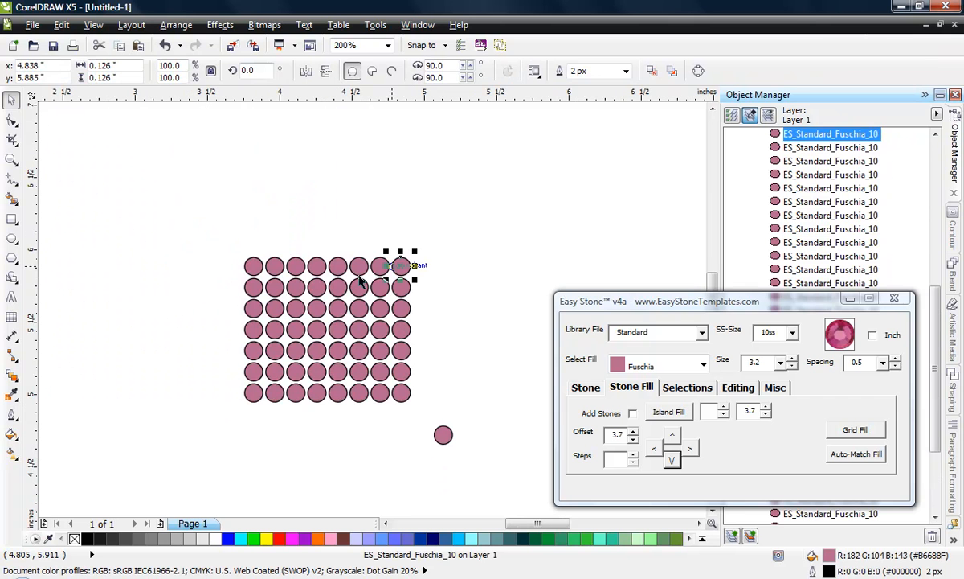
pyautogui.click(692, 448)
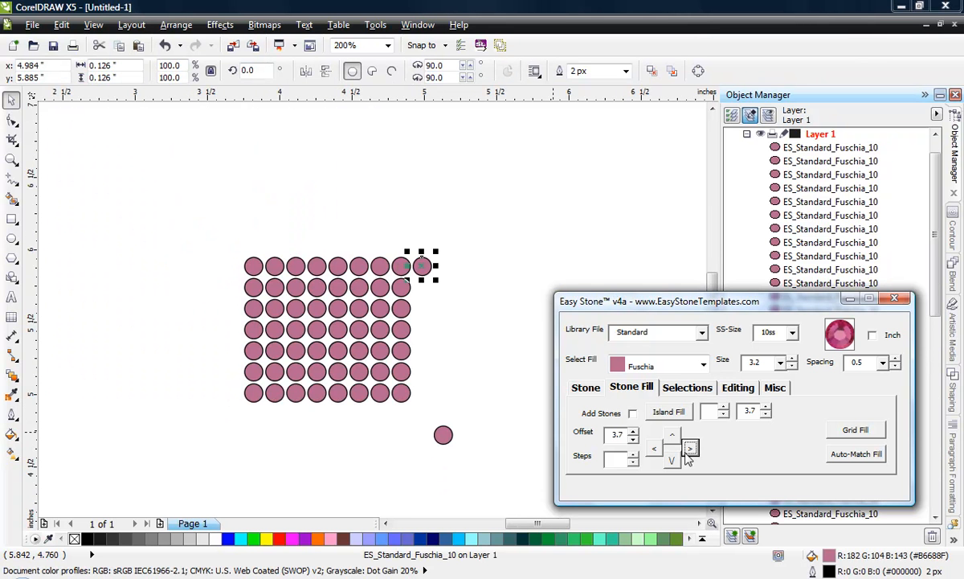
pyautogui.click(692, 448)
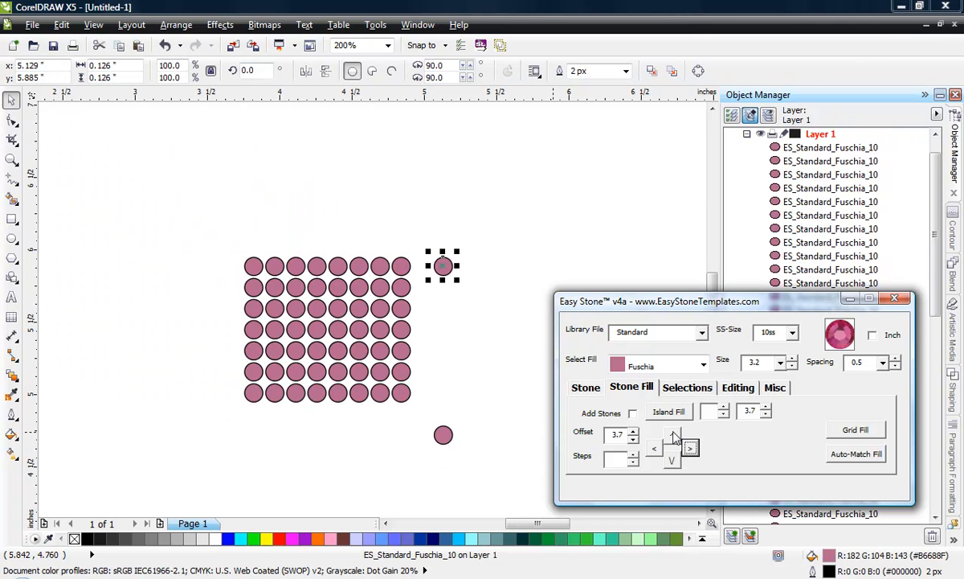
pyautogui.click(674, 437)
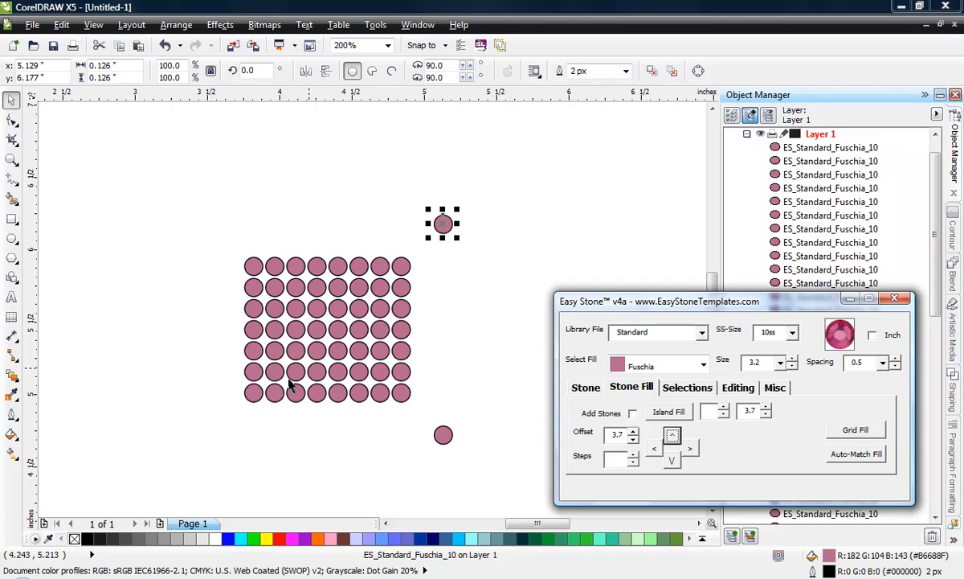
# Step: Place a copy of the grid's lower-left corner stone two 3.7 offsets down and two to the left
pyautogui.click(257, 397)
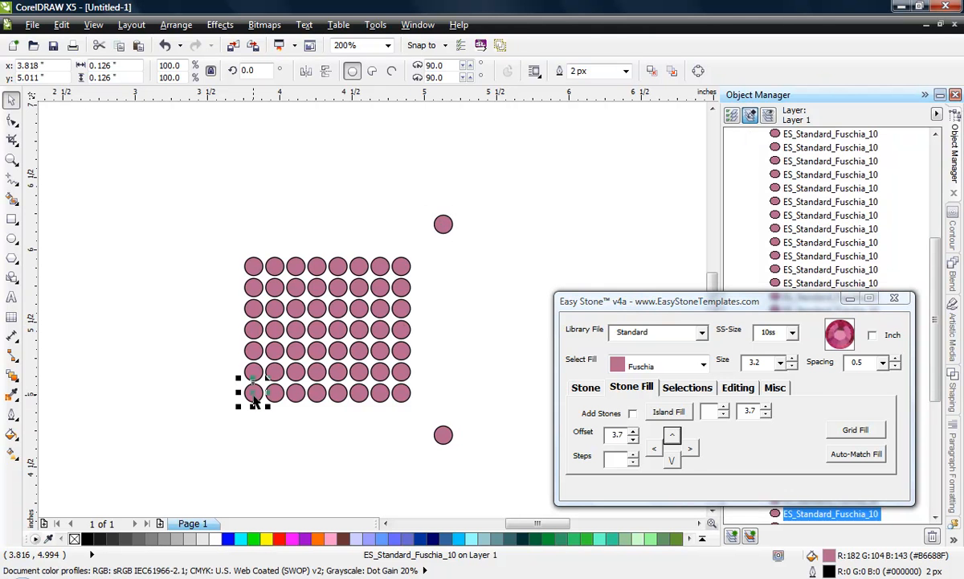
pyautogui.click(673, 460)
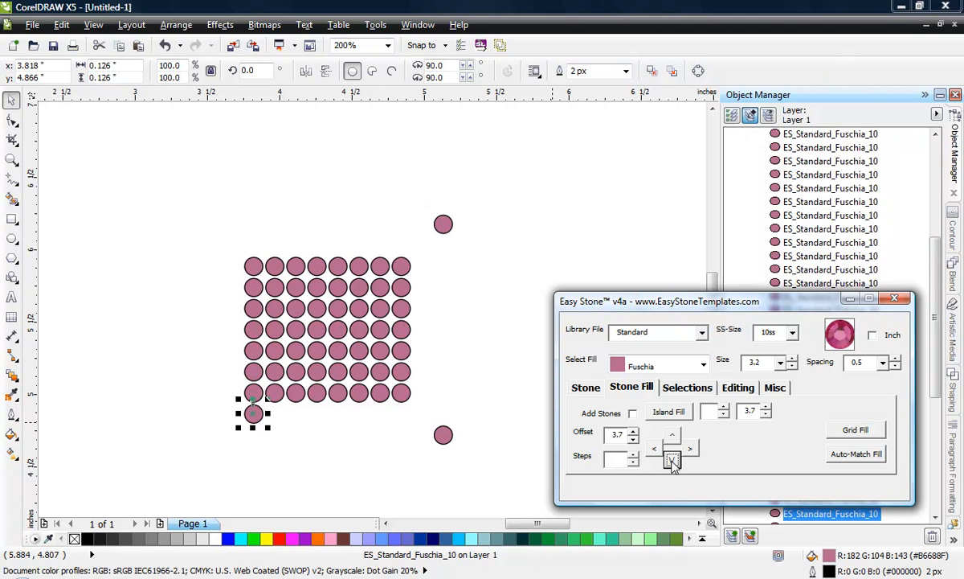
pyautogui.click(673, 461)
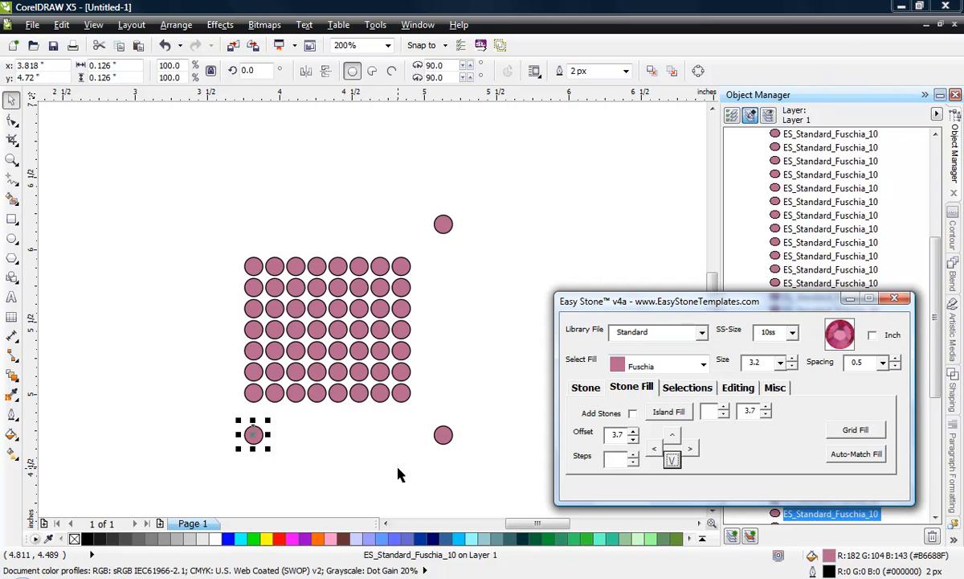
pyautogui.click(655, 450)
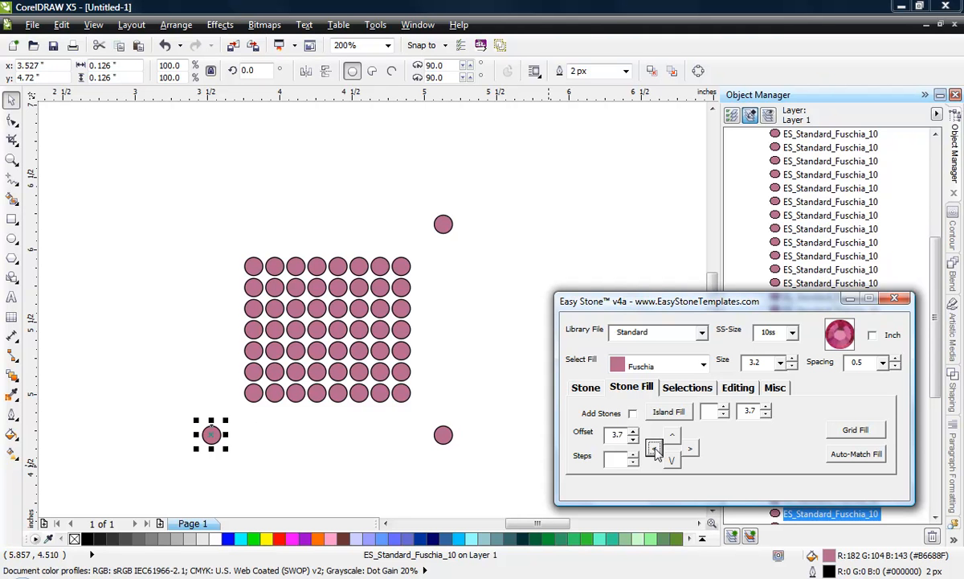
# Step: Place a copy of the grid's upper-left corner stone two 3.7 offsets up and two to the left, and deselect it
pyautogui.click(252, 272)
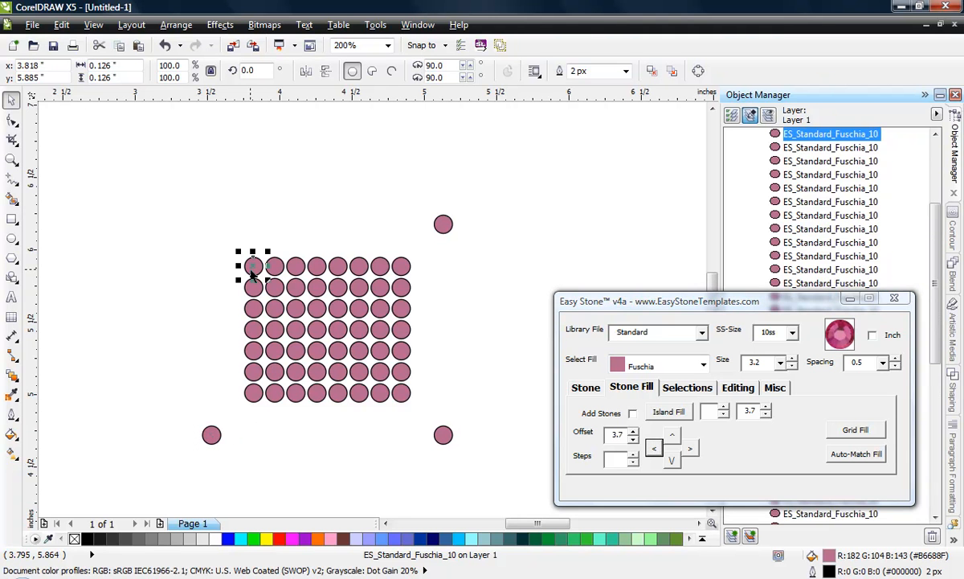
pyautogui.click(672, 435)
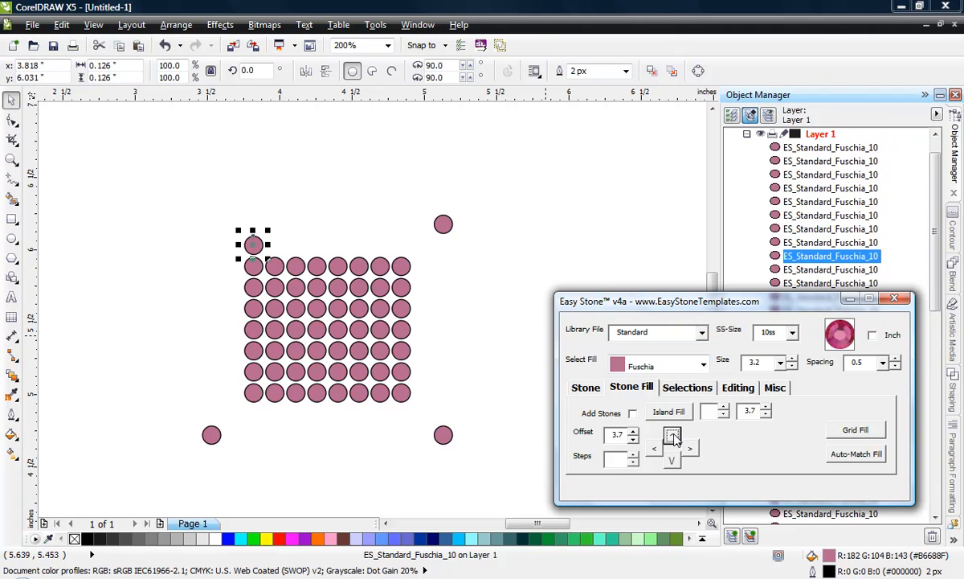
pyautogui.click(672, 434)
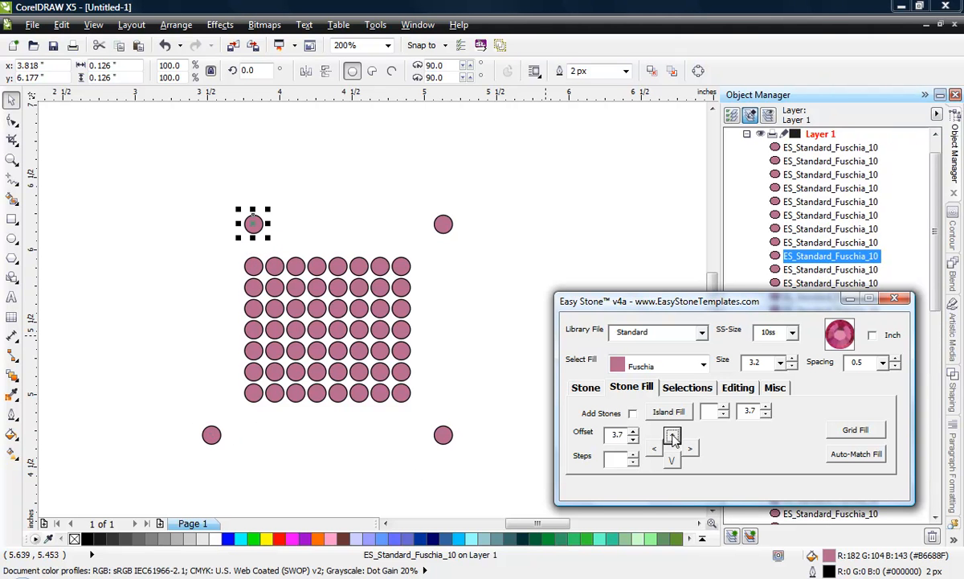
pyautogui.click(654, 448)
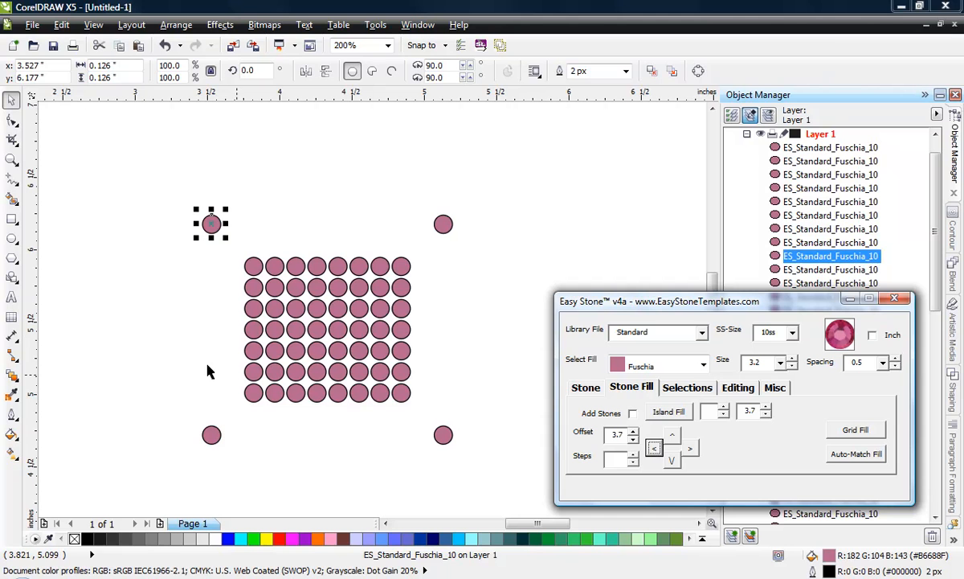
pyautogui.click(110, 316)
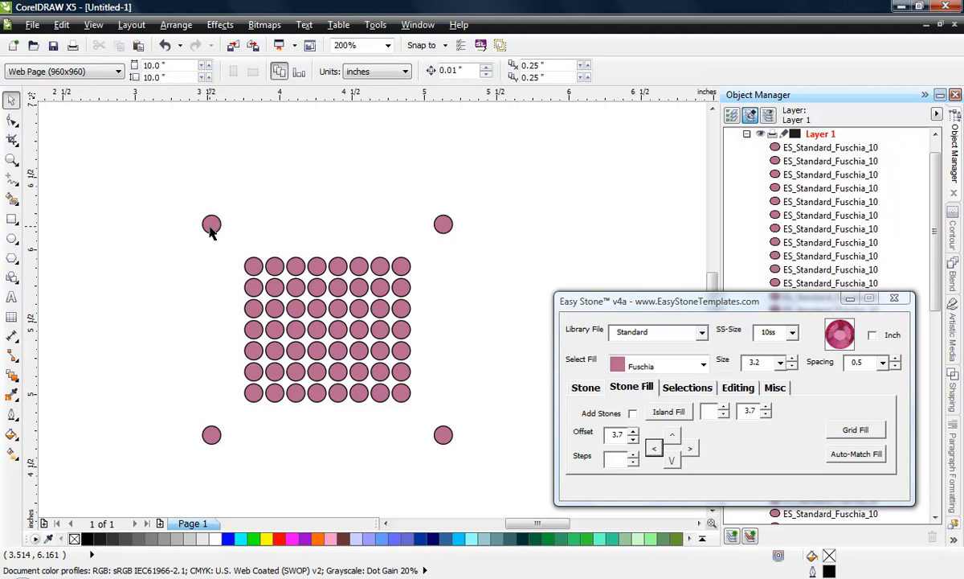
# Step: Add stones between the upper-left and lower-left outer corner stones, and break the resulting run into separate stones
pyautogui.click(211, 226)
pyautogui.keyDown('shift'); pyautogui.click(211, 434); pyautogui.keyUp('shift')
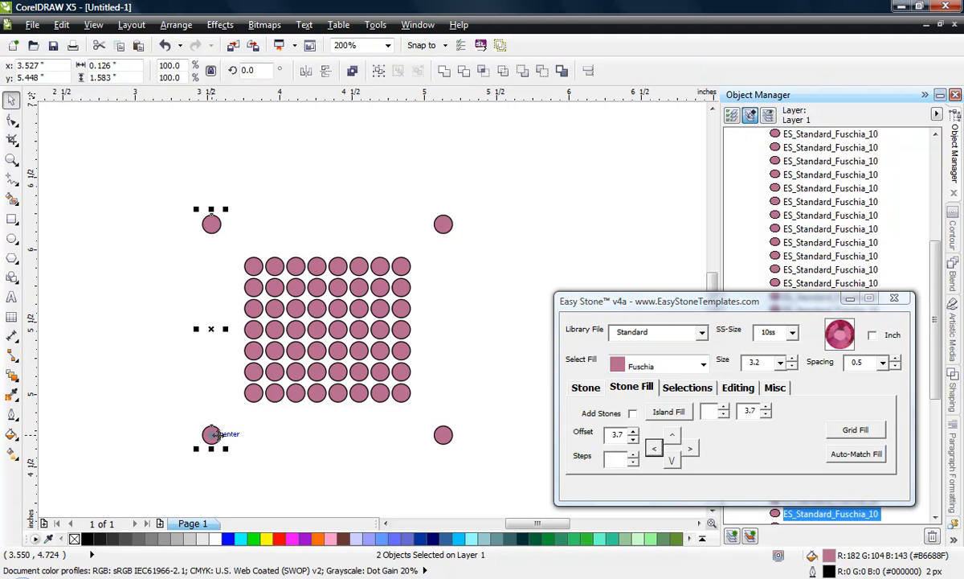
pyautogui.click(586, 387)
pyautogui.click(672, 411)
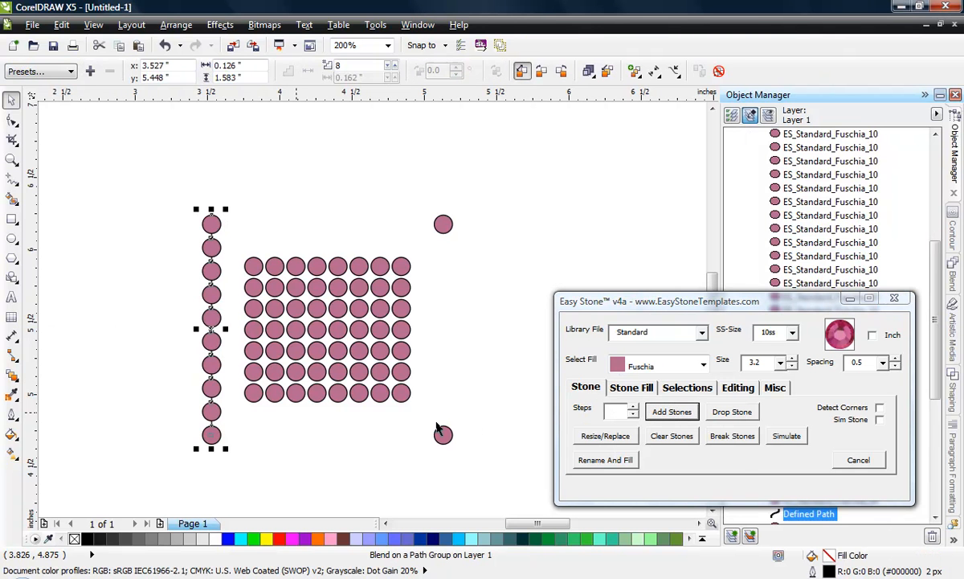
pyautogui.click(732, 435)
# Step: Add stones between the lower-left and lower-right outer corner stones, and break that run into separate stones
pyautogui.click(217, 438)
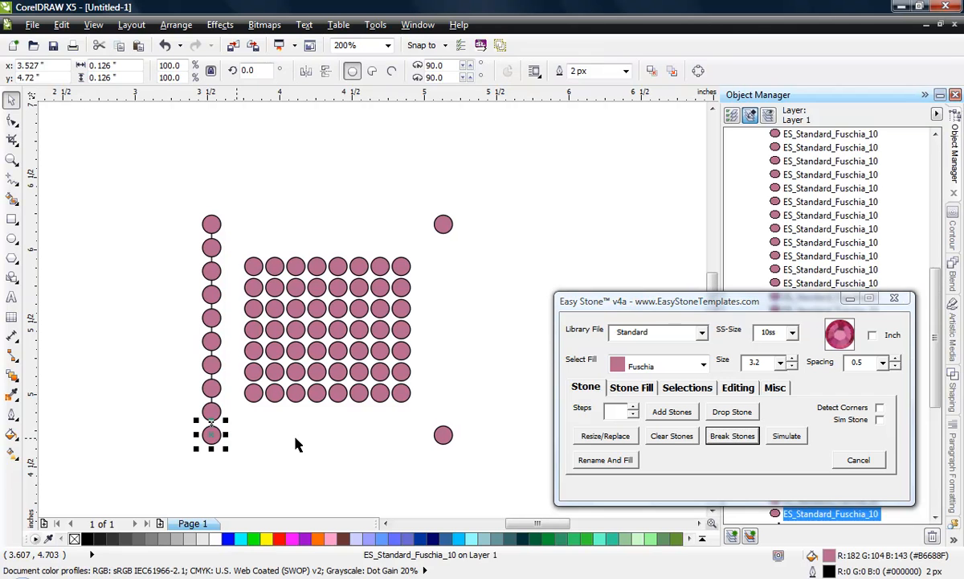
pyautogui.keyDown('shift'); pyautogui.click(443, 436); pyautogui.keyUp('shift')
pyautogui.click(672, 411)
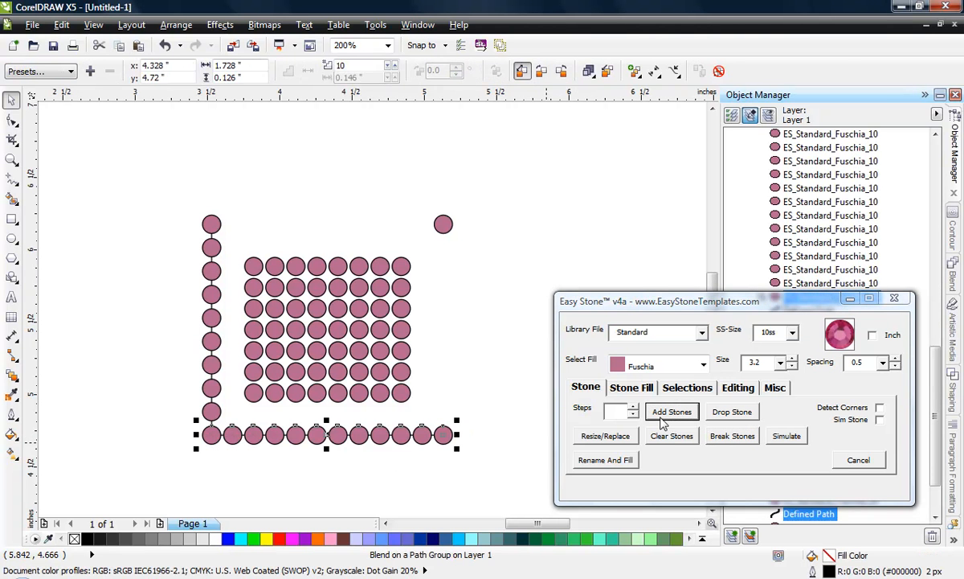
pyautogui.click(732, 436)
# Step: Add stones between the lower-right and upper-right outer corner stones, and break the resulting run into separate stones
pyautogui.click(445, 440)
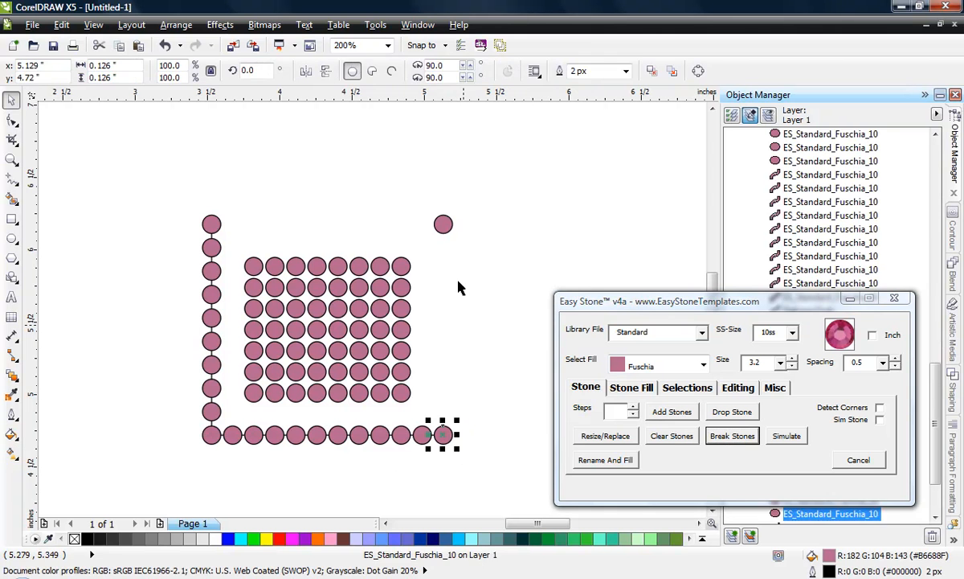
pyautogui.keyDown('shift'); pyautogui.click(443, 224); pyautogui.keyUp('shift')
pyautogui.click(671, 412)
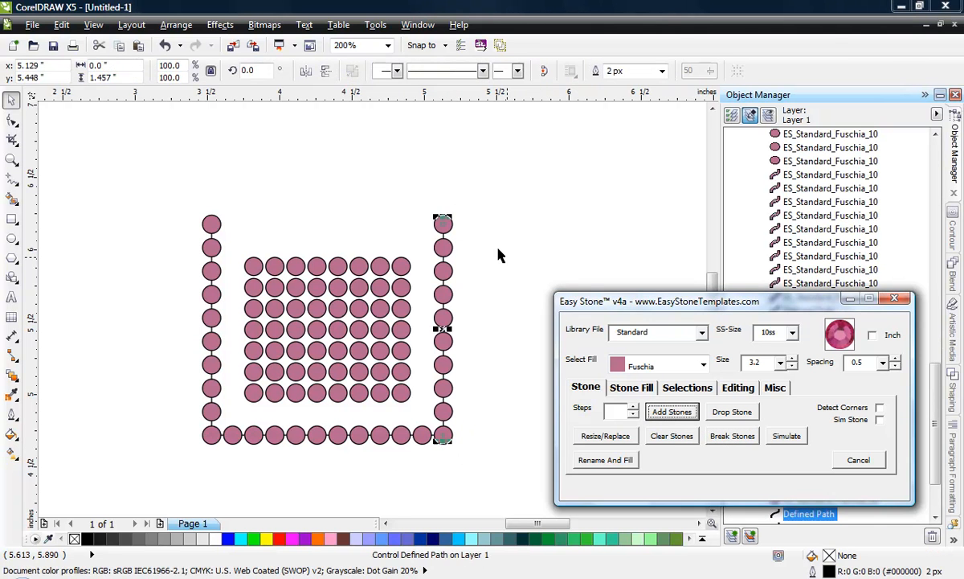
pyautogui.click(743, 441)
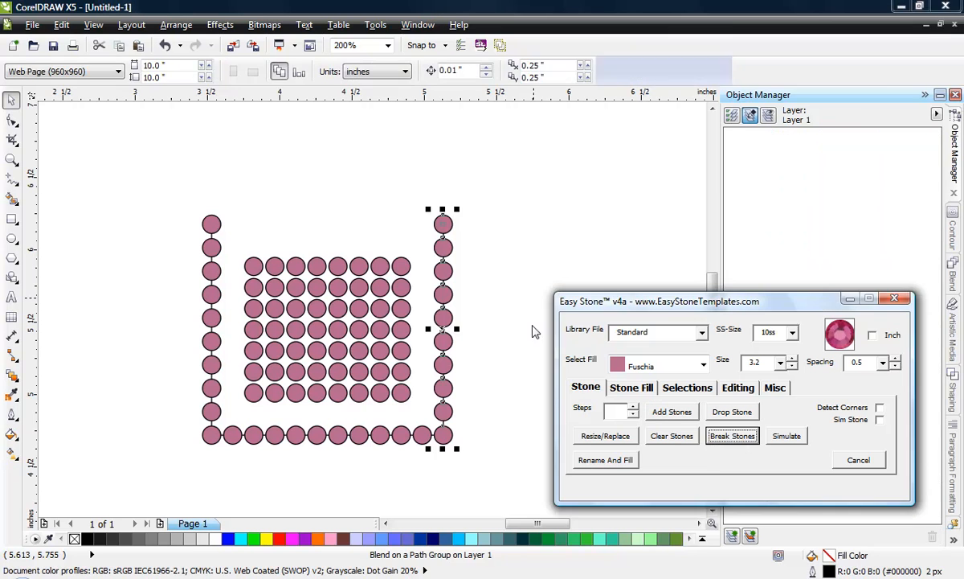
# Step: Add stones between the upper-right and upper-left outer corner stones to close the border, and clear the selection
pyautogui.click(445, 223)
pyautogui.keyDown('shift'); pyautogui.click(212, 230); pyautogui.keyUp('shift')
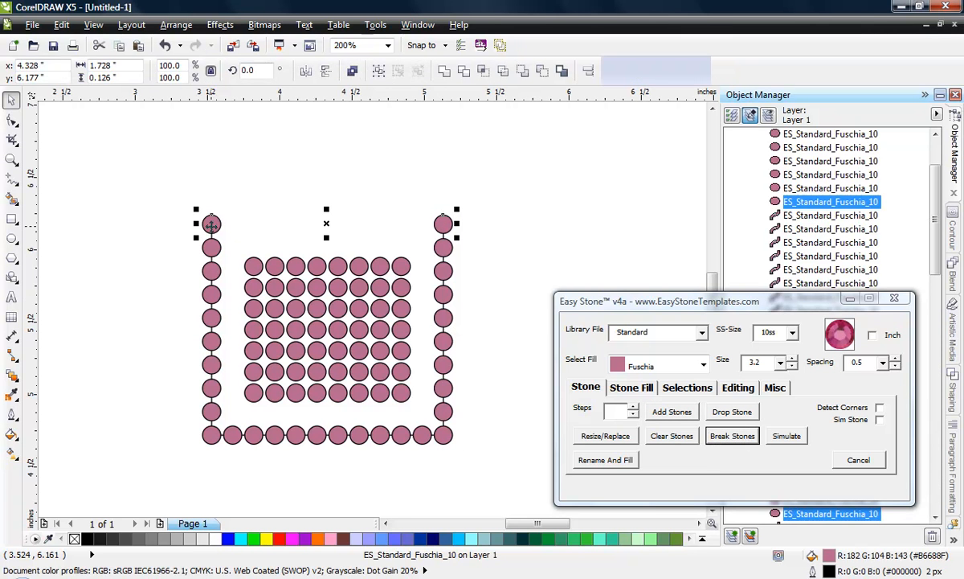
pyautogui.click(676, 418)
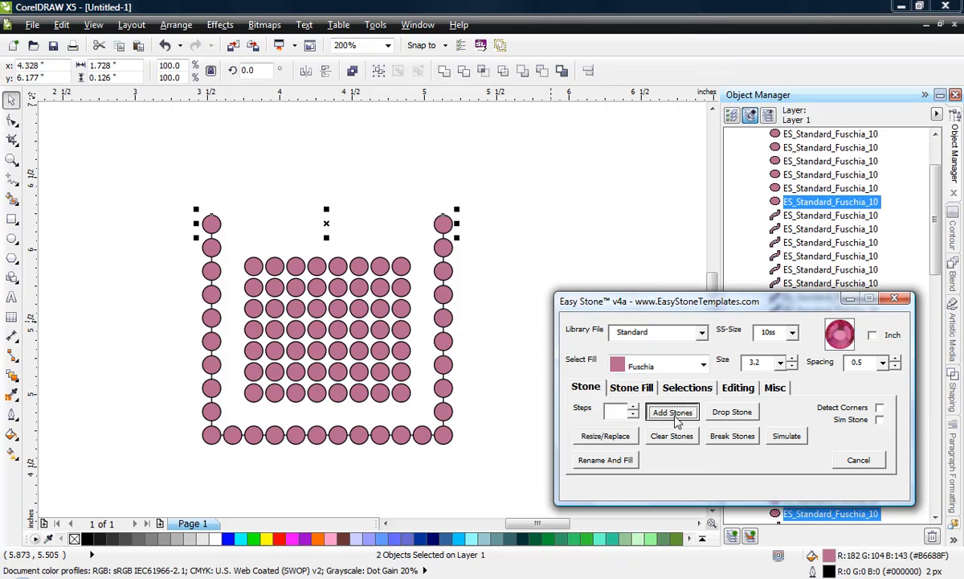
pyautogui.click(483, 241)
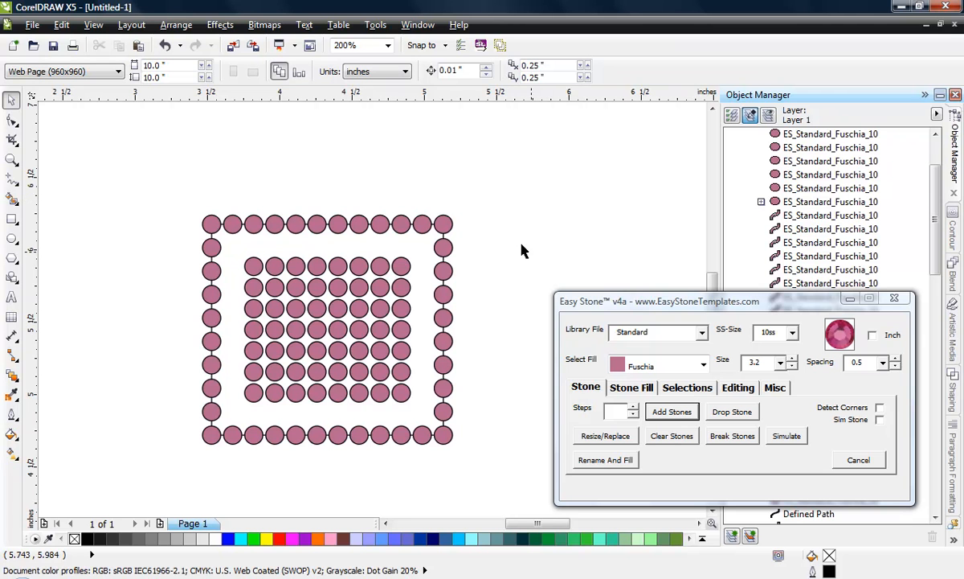
# Step: Move the fourth stone from the bottom of the border's right column two 3.7 offsets to the right with Stone Fill, and deselect it
pyautogui.click(631, 388)
pyautogui.scroll(1, 456, 264)
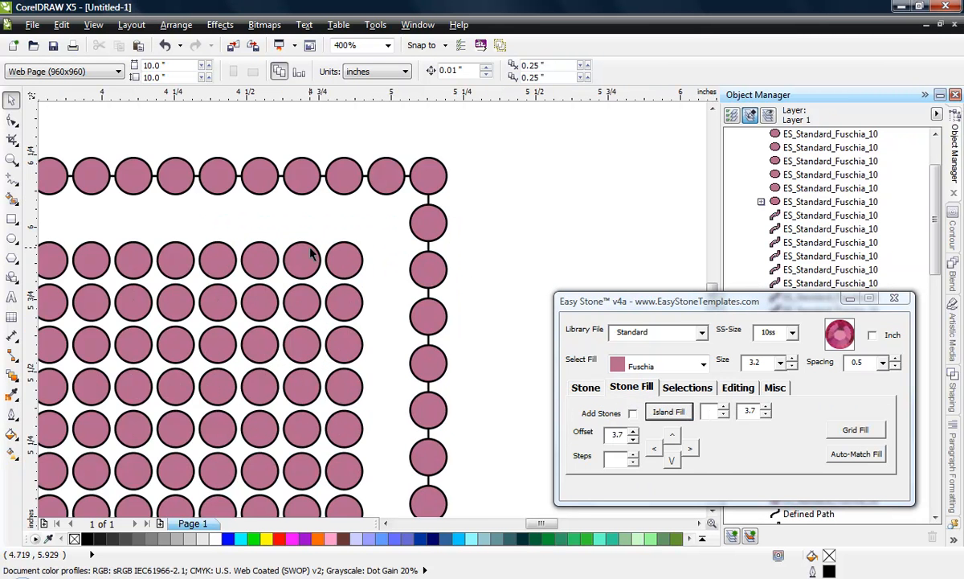
pyautogui.scroll(-1, 387, 286)
pyautogui.scroll(1, 389, 286)
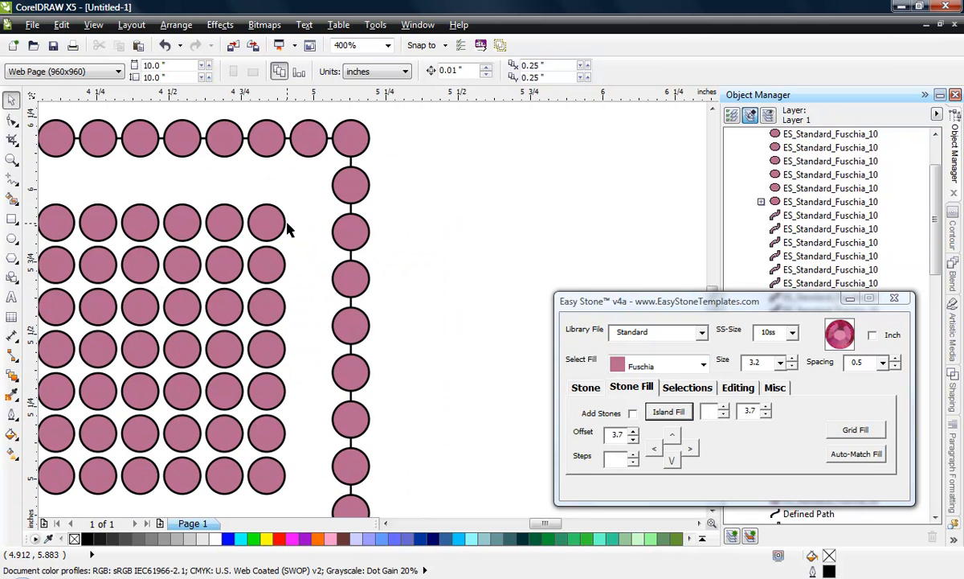
pyautogui.click(340, 322)
pyautogui.scroll(1, 355, 334)
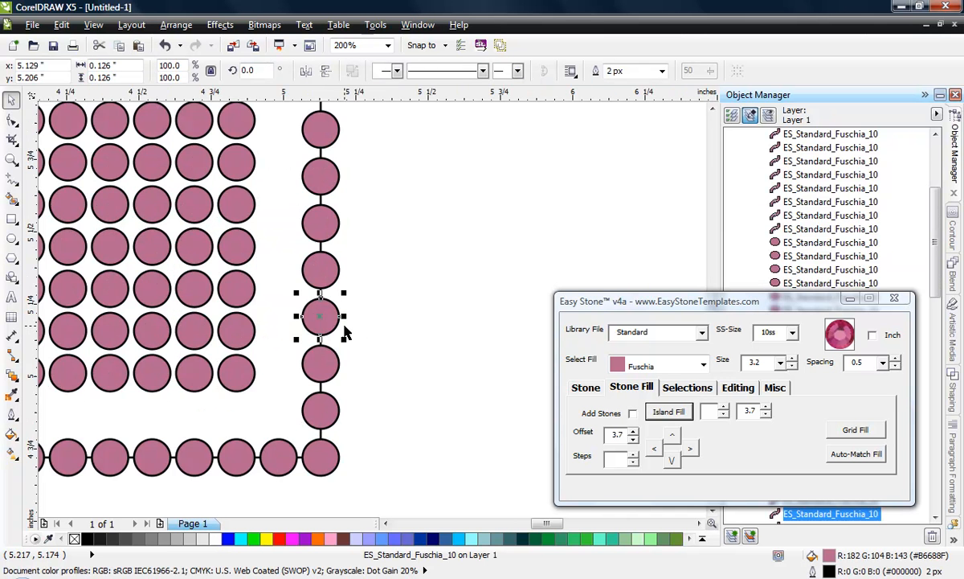
pyautogui.scroll(1, 319, 318)
pyautogui.scroll(-1, 351, 308)
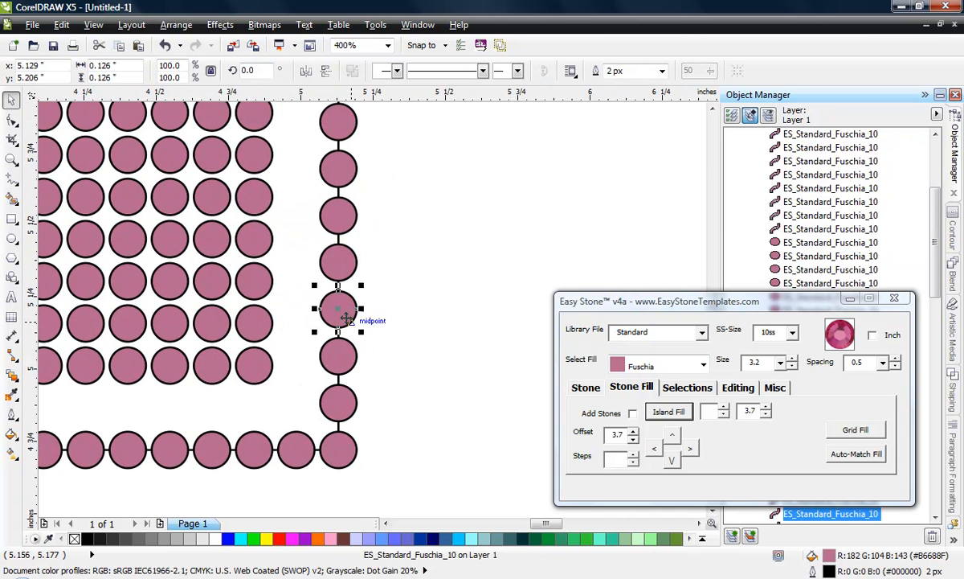
pyautogui.scroll(1, 346, 317)
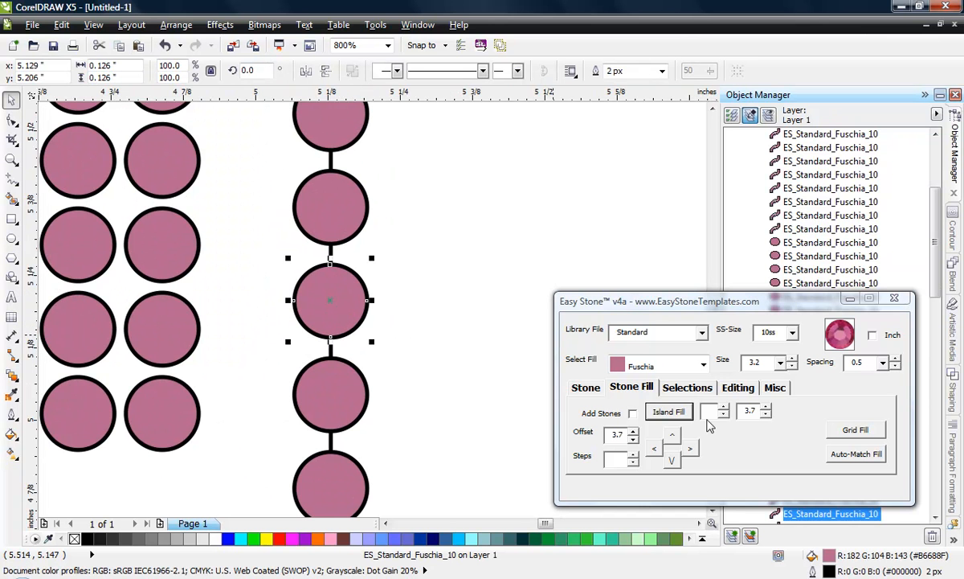
pyautogui.click(691, 450)
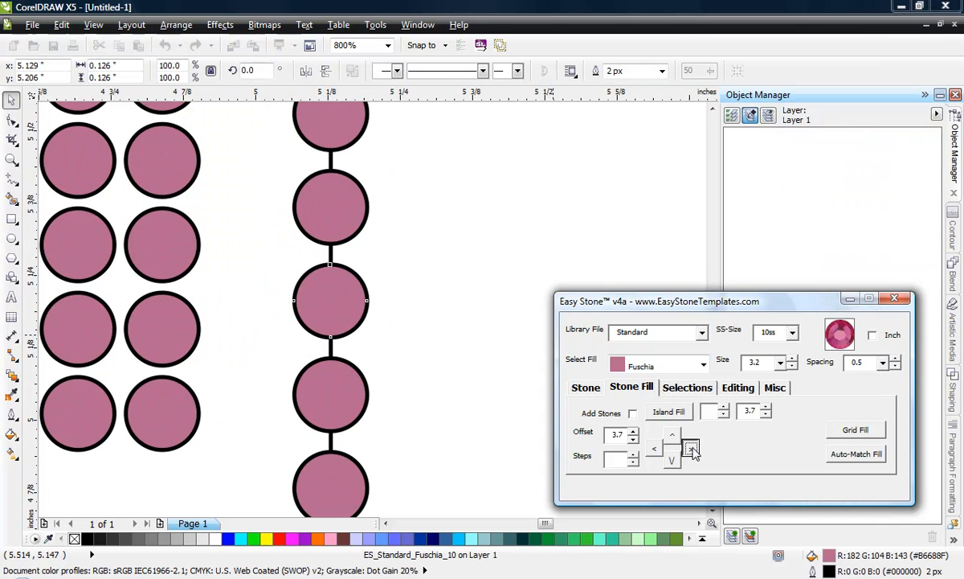
pyautogui.click(471, 201)
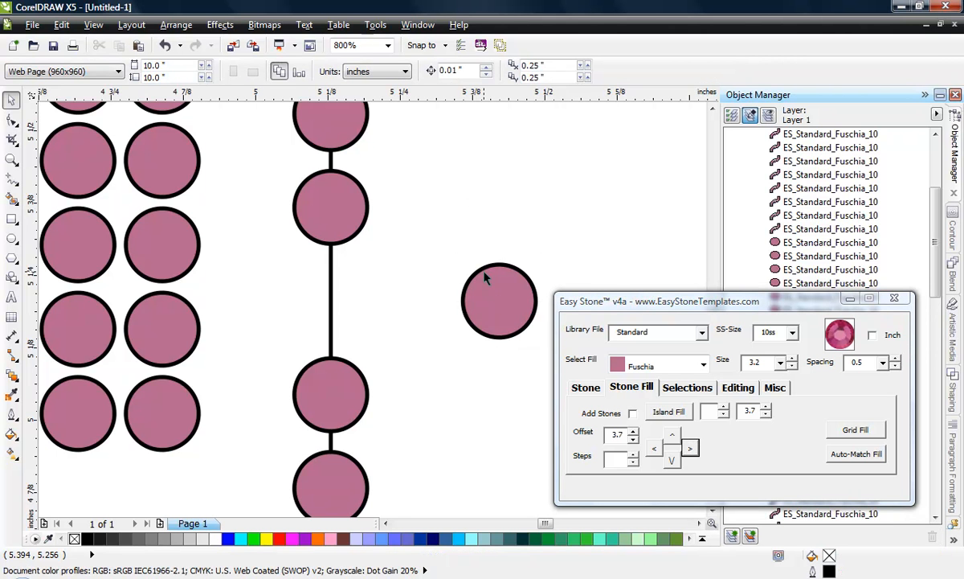
# Step: Move the displaced stone back to the left by half of the 3.7 offset, and deselect it
pyautogui.click(514, 309)
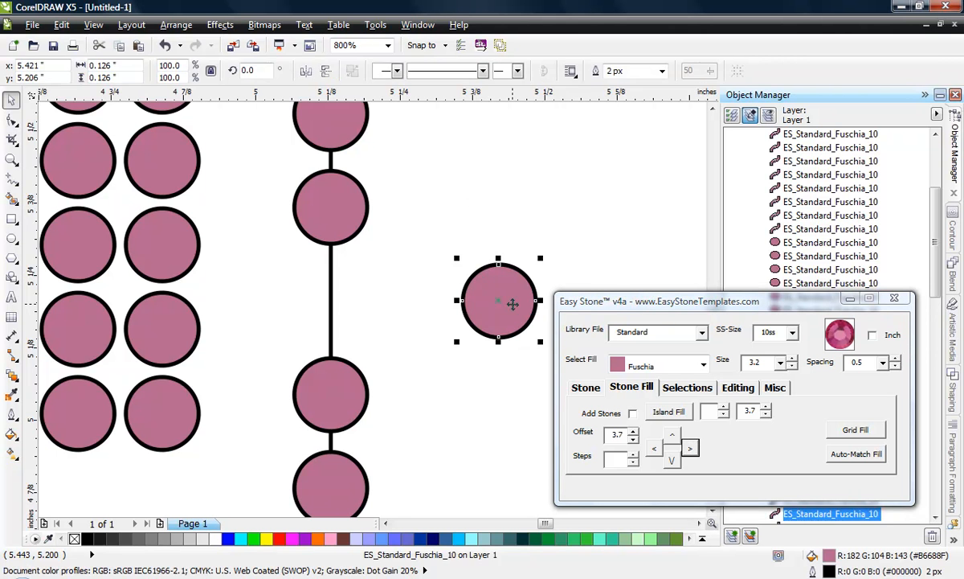
pyautogui.click(655, 450)
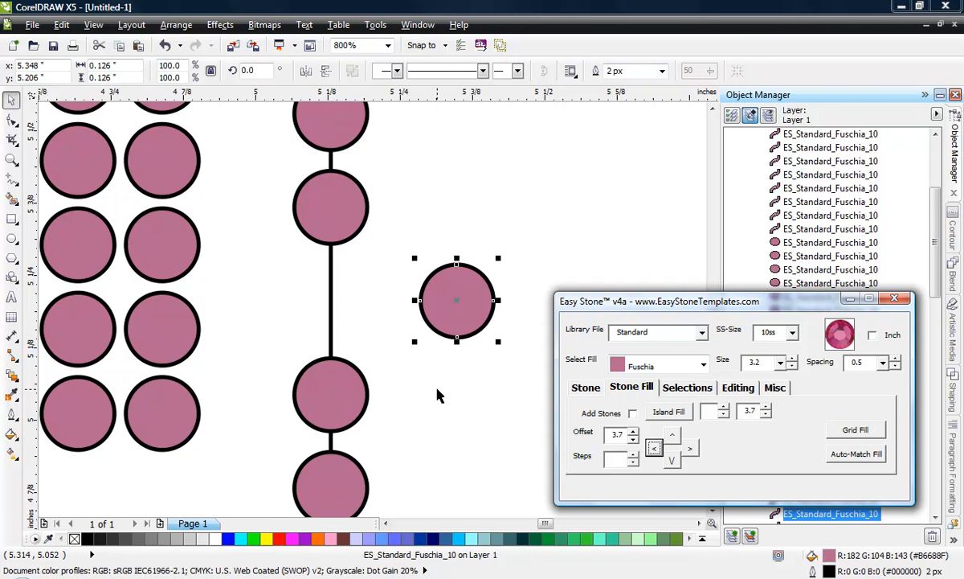
pyautogui.click(454, 388)
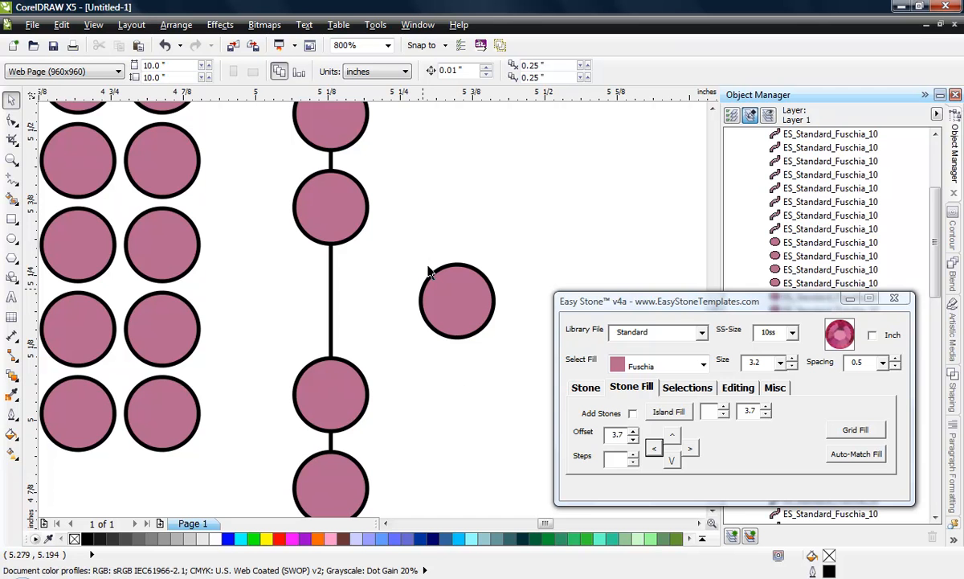